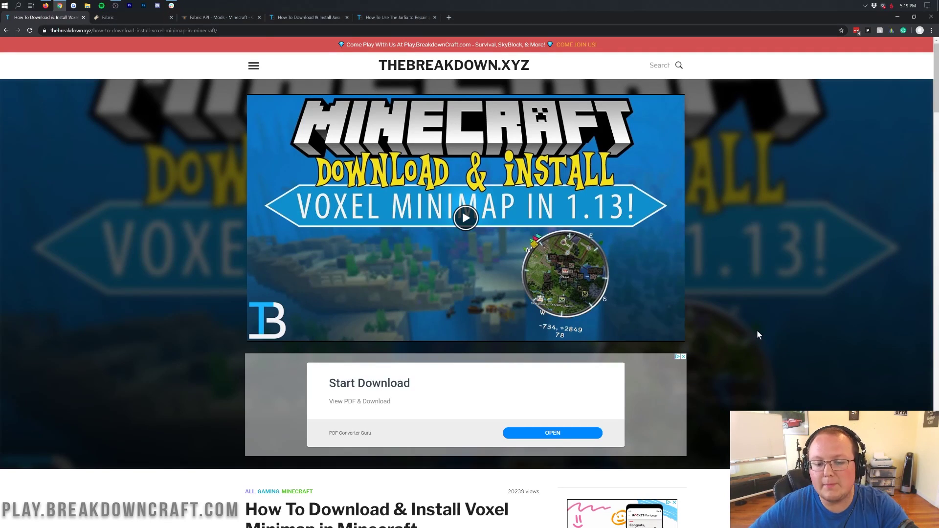
scroll(744, 352, "down", 4)
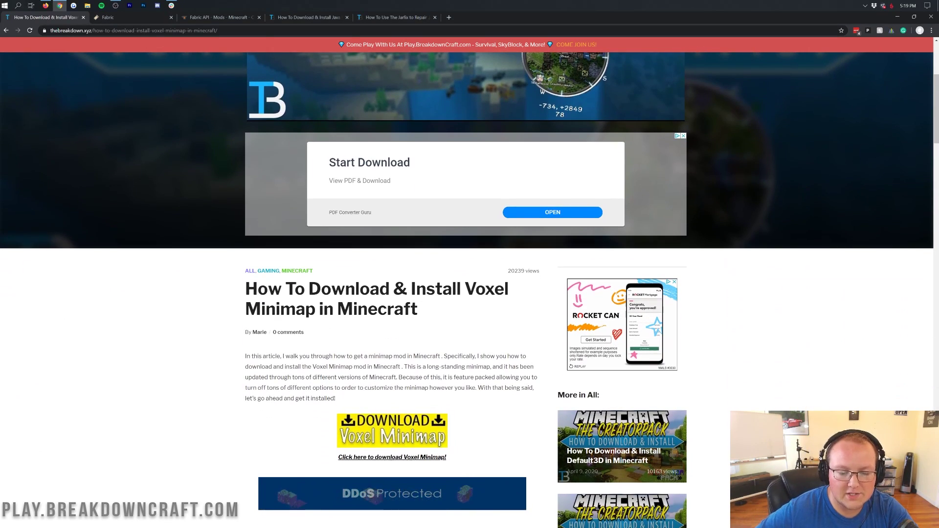
left_click_drag(316, 309, 464, 289)
left_click(460, 305)
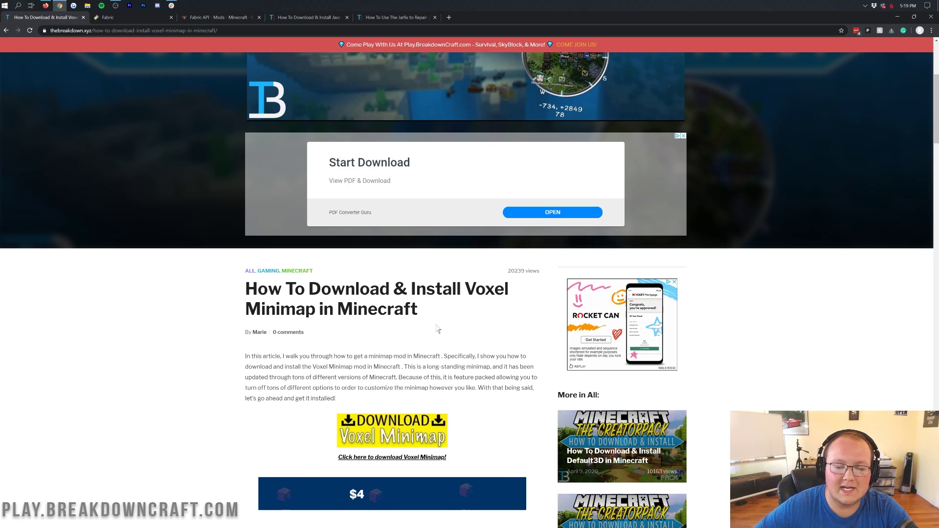
scroll(528, 396, "up", 4)
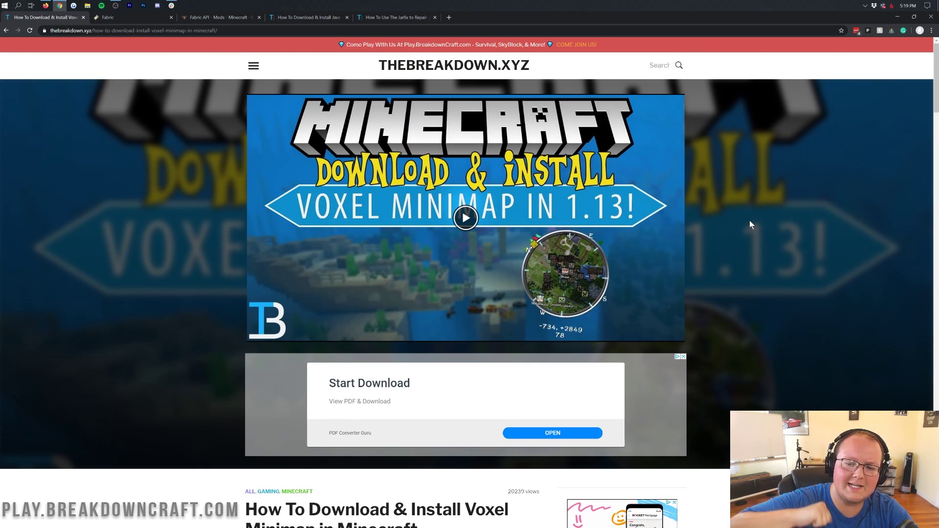
scroll(756, 247, "down", 6)
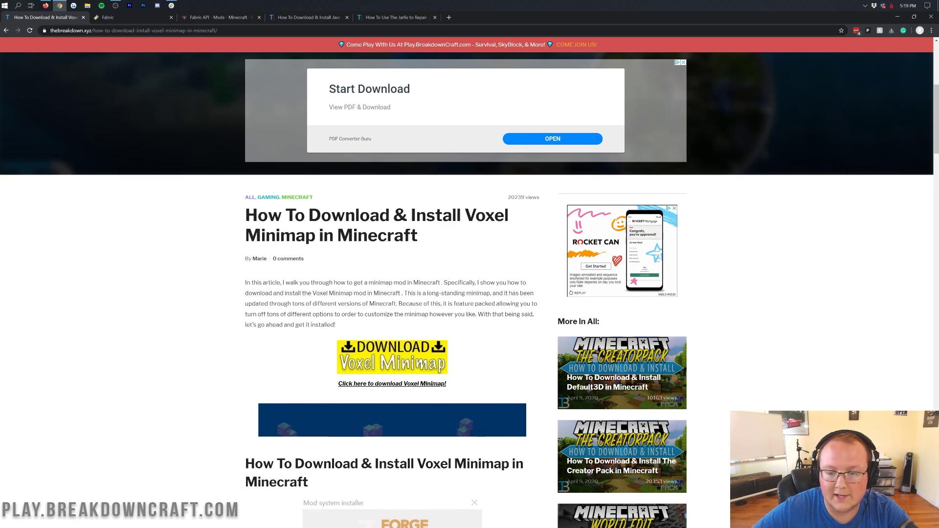
scroll(436, 247, "down", 1)
scroll(469, 289, "up", 1)
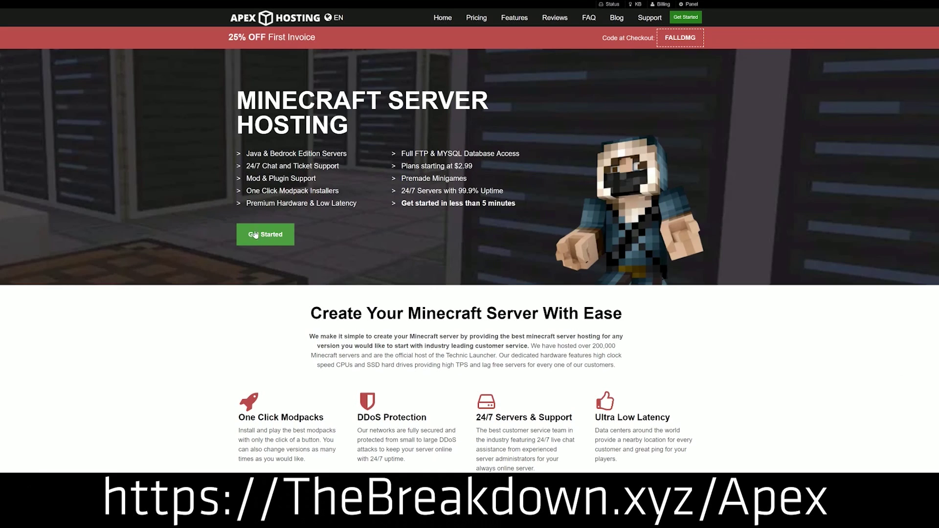
Look over the Apex Hosting feature list and the server panel's available JAR file versions
scroll(264, 221, "down", 4)
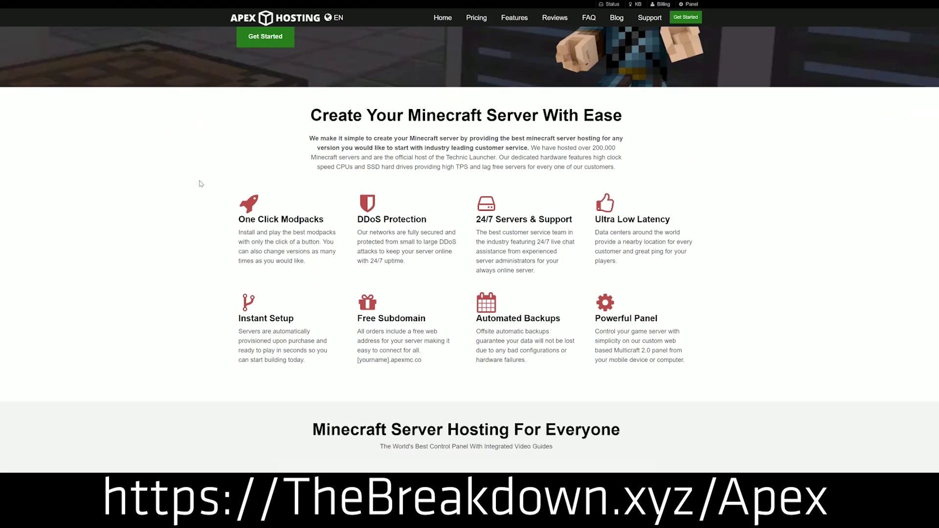
left_click_drag(239, 220, 574, 223)
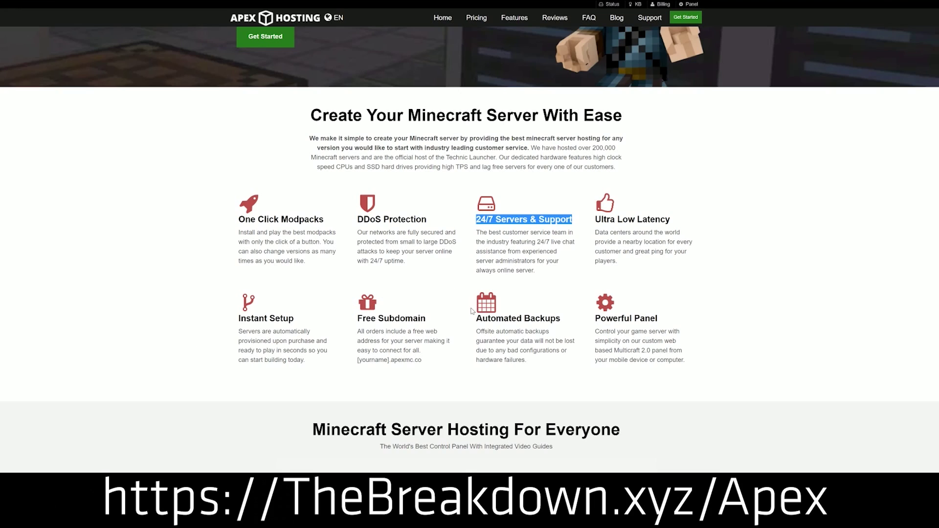
left_click_drag(475, 318, 589, 319)
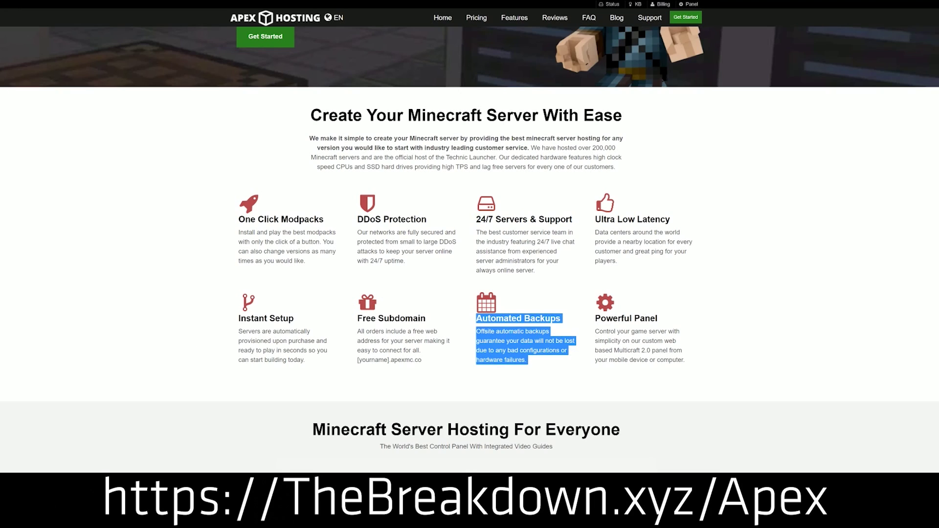
left_click(444, 317)
left_click_drag(311, 362, 238, 318)
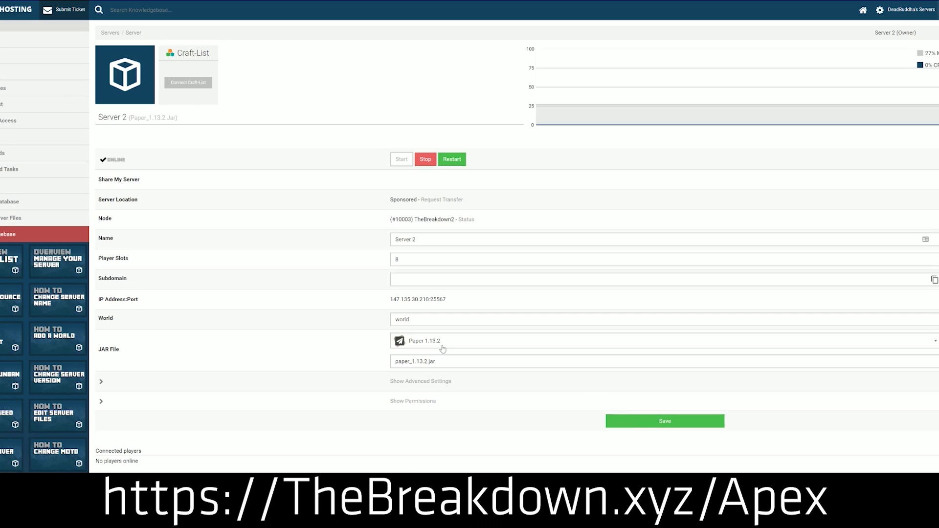
left_click(443, 341)
scroll(437, 416, "down", 3)
scroll(436, 424, "down", 10)
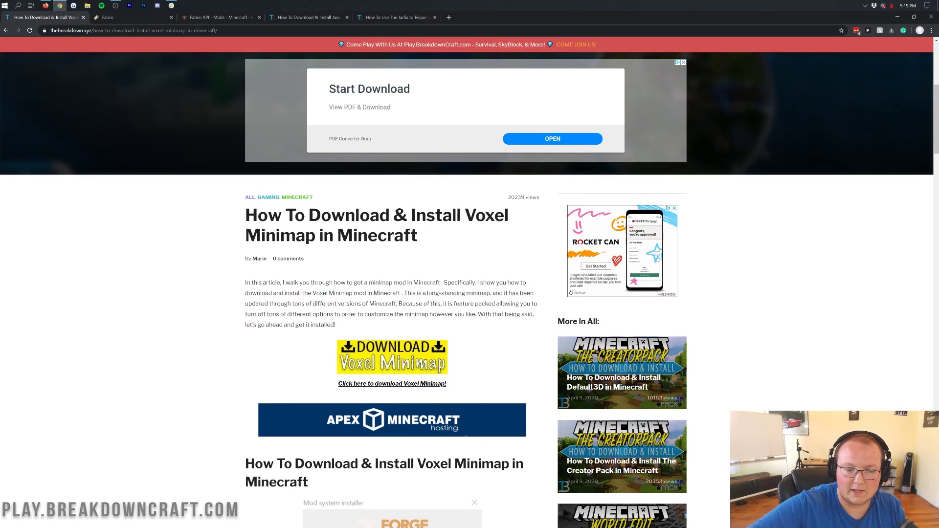
Open the Voxel Minimap download page from the article, then download and keep the latest Fabric VoxelMap file for Minecraft 1.16
scroll(418, 307, "up", 4)
scroll(418, 307, "down", 4)
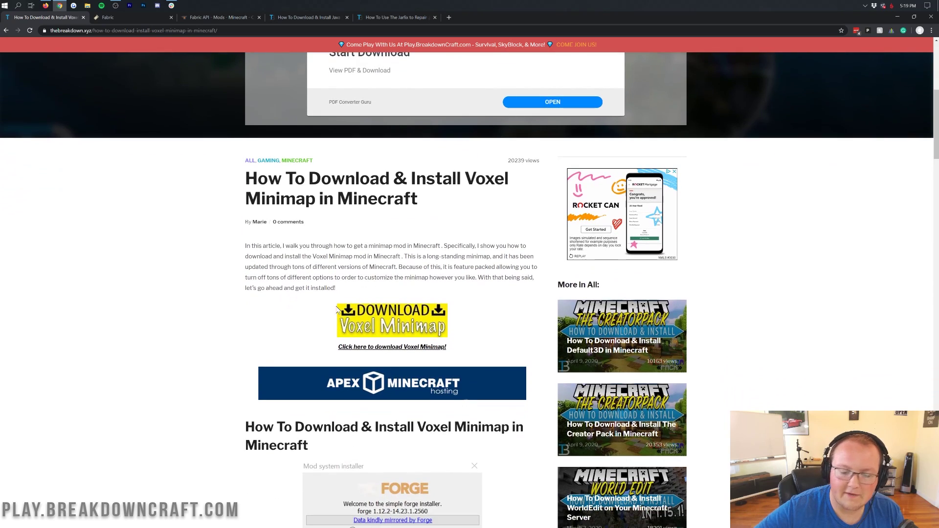
left_click(384, 327)
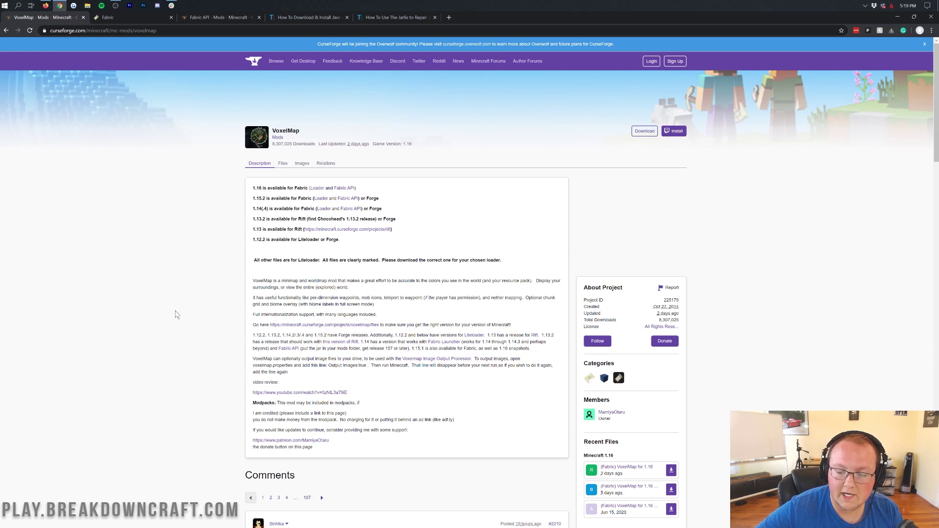
scroll(615, 176, "down", 4)
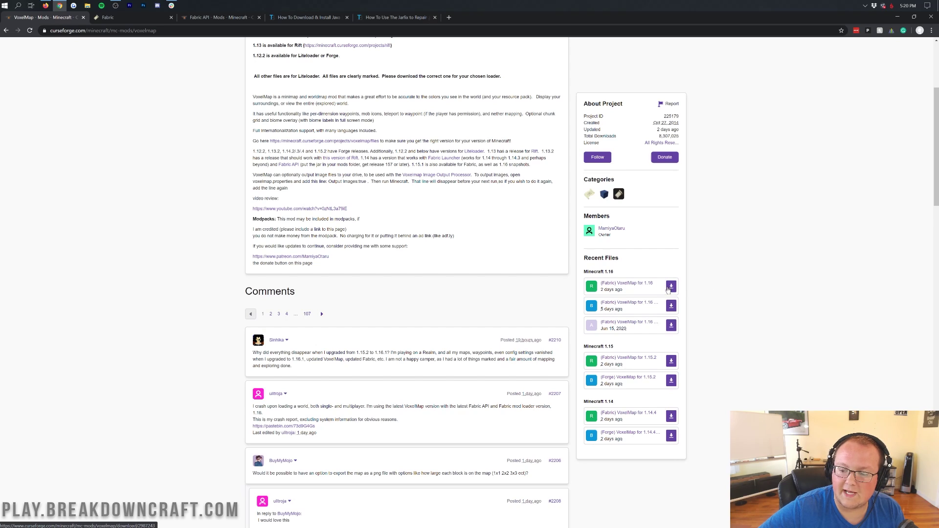
left_click(670, 288)
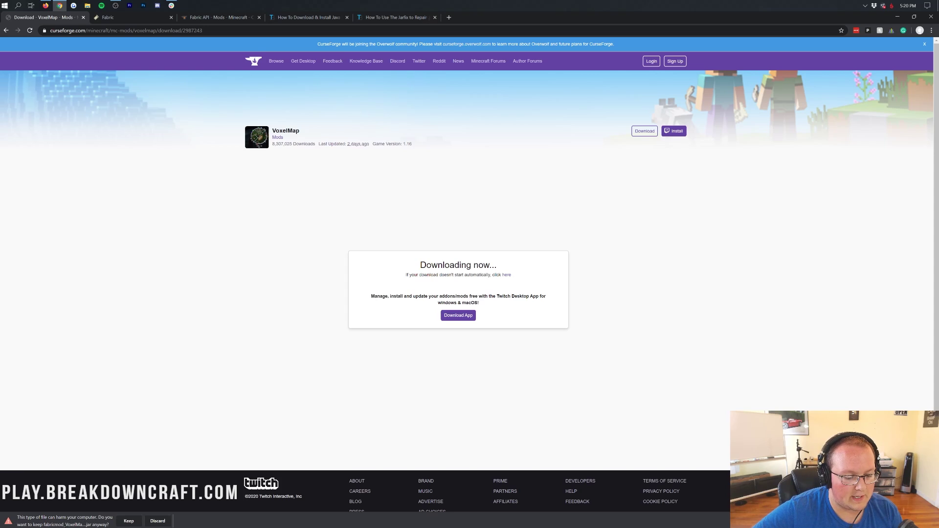
left_click(124, 523)
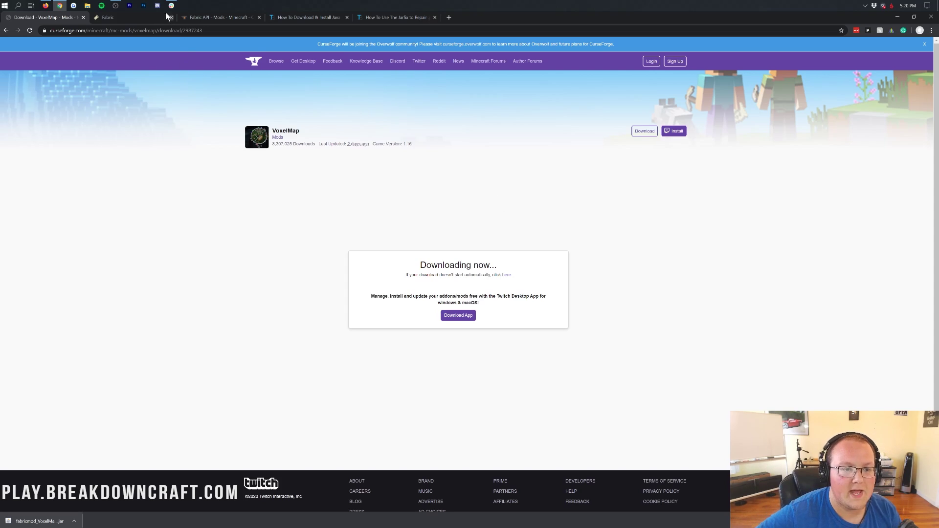
Download the universal JAR version of the Fabric installer from the Fabric site and keep the file
left_click(136, 16)
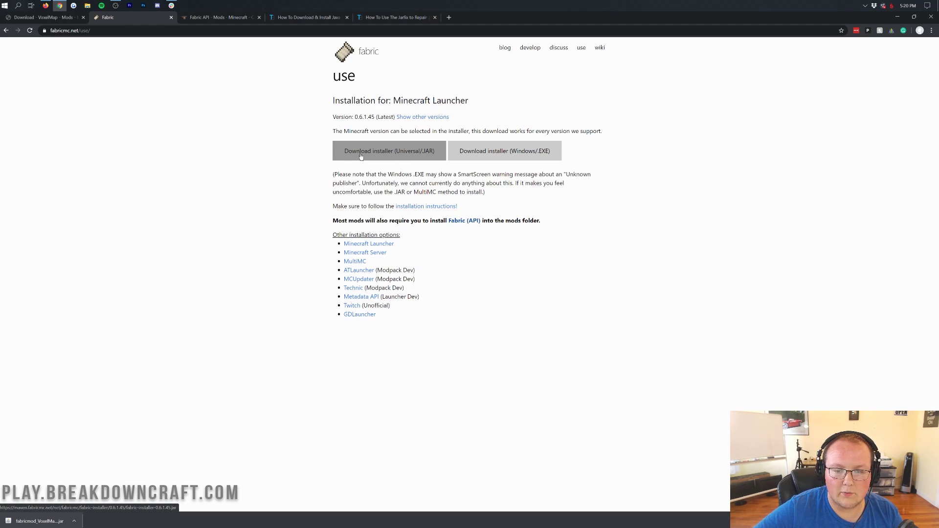
left_click(387, 156)
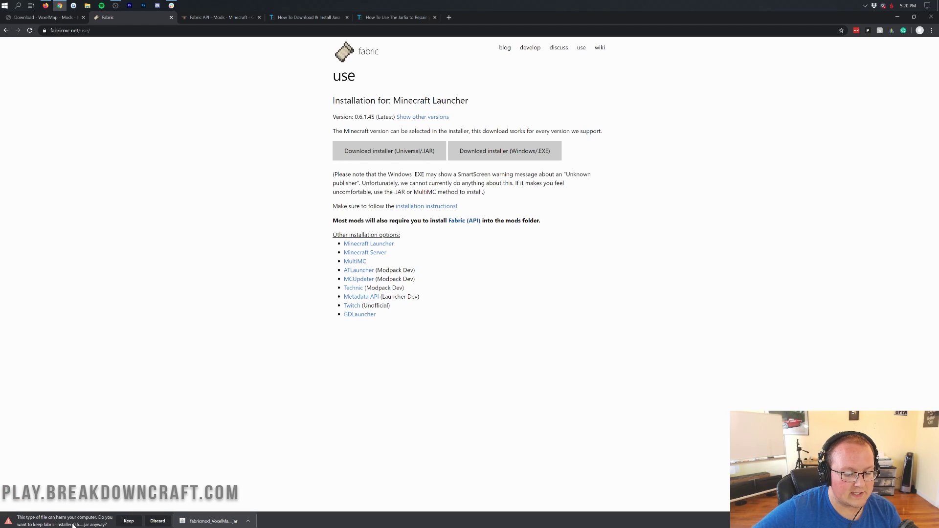
left_click(128, 521)
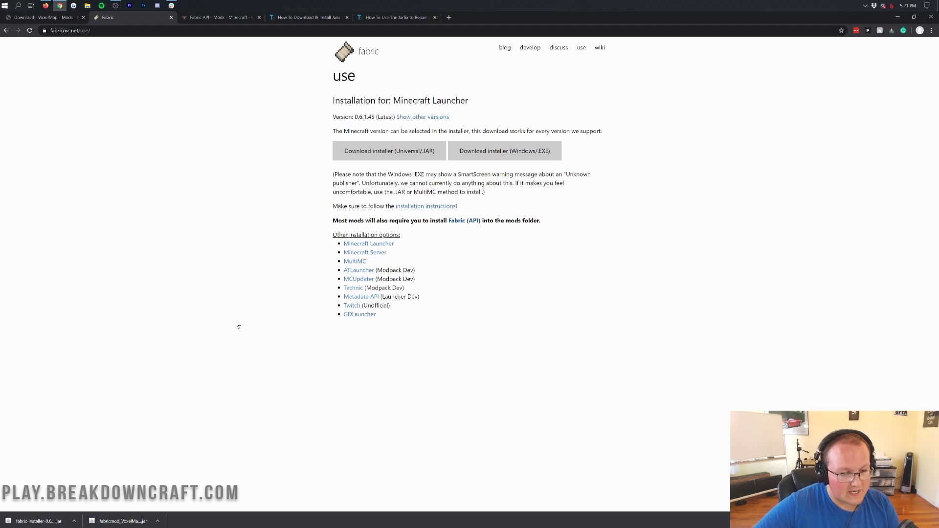
Download the latest Fabric API file for Minecraft 1.16/1.16.1 from its CurseForge page and keep it
left_click(233, 19)
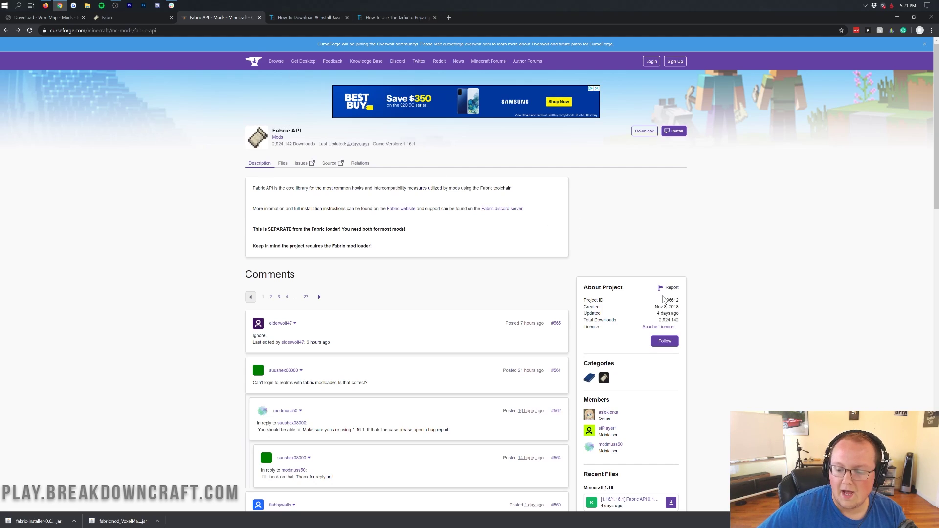
scroll(664, 298, "down", 5)
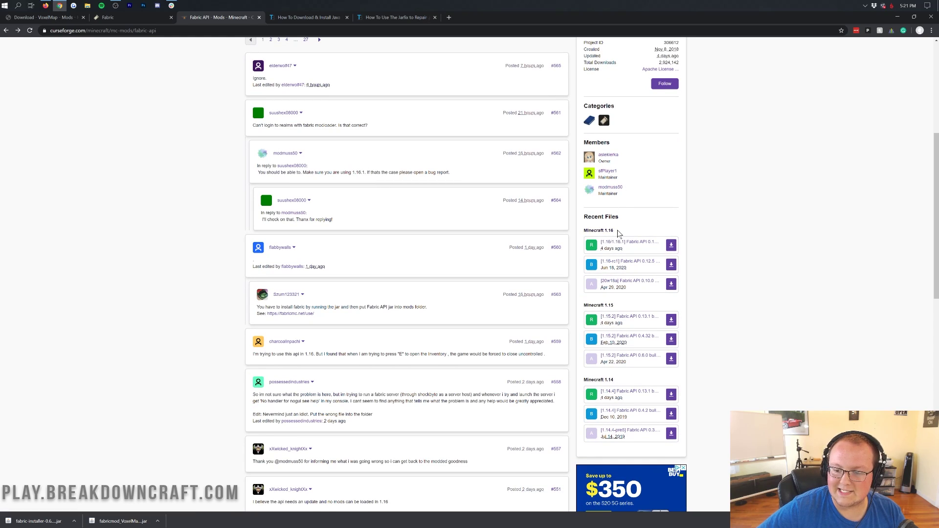
left_click_drag(615, 230, 584, 230)
left_click(638, 229)
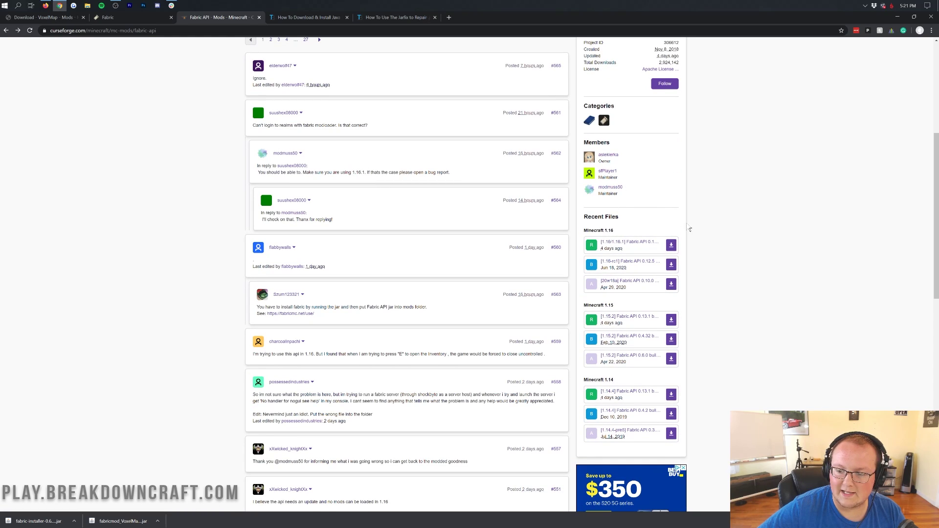
left_click(669, 249)
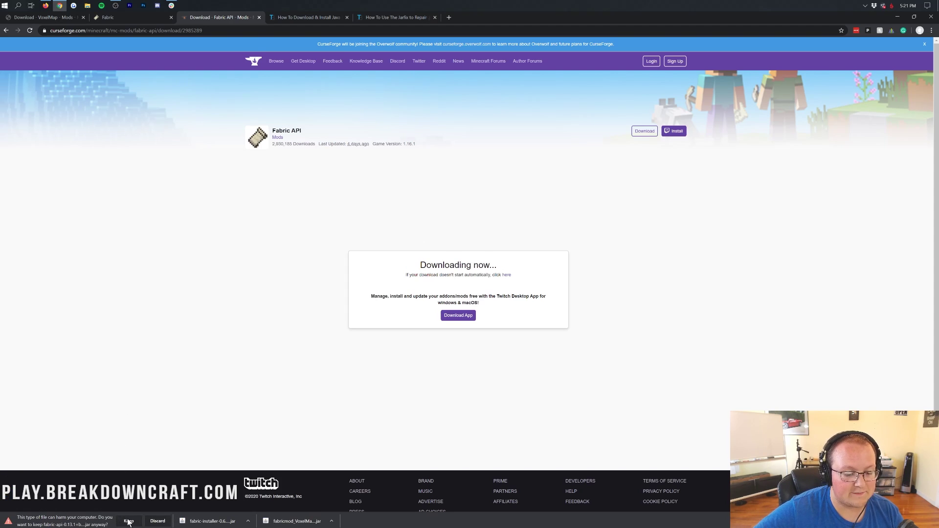
left_click(128, 521)
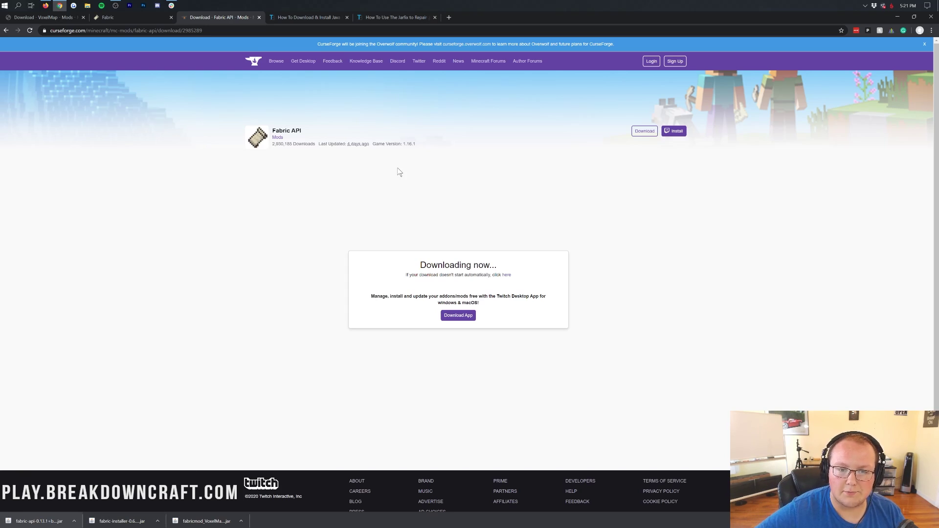
Arrange the downloaded JARs on the desktop, with Fabric API beneath the VoxelMap mod and the installer apart, and delete the leftover unconfirmed download
left_click(330, 18)
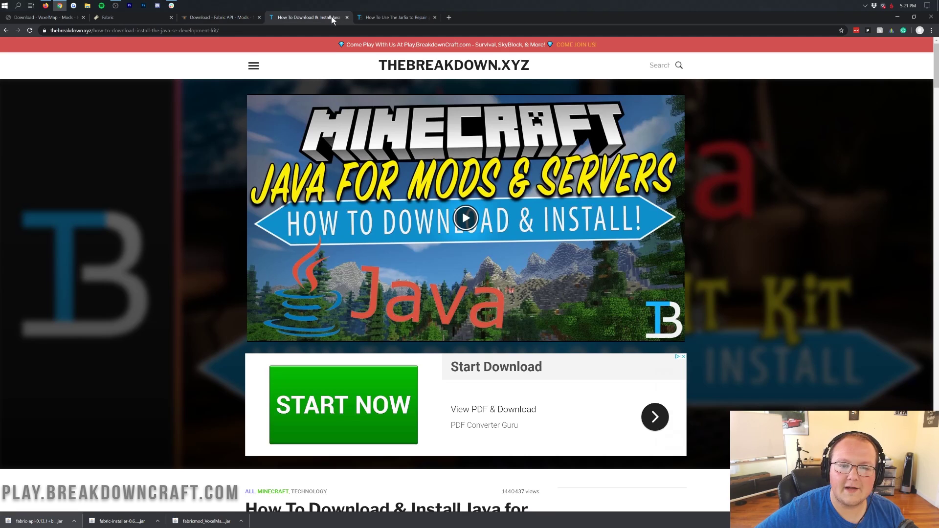
left_click(897, 16)
left_click_drag(10, 123, 204, 63)
left_click_drag(11, 90, 231, 59)
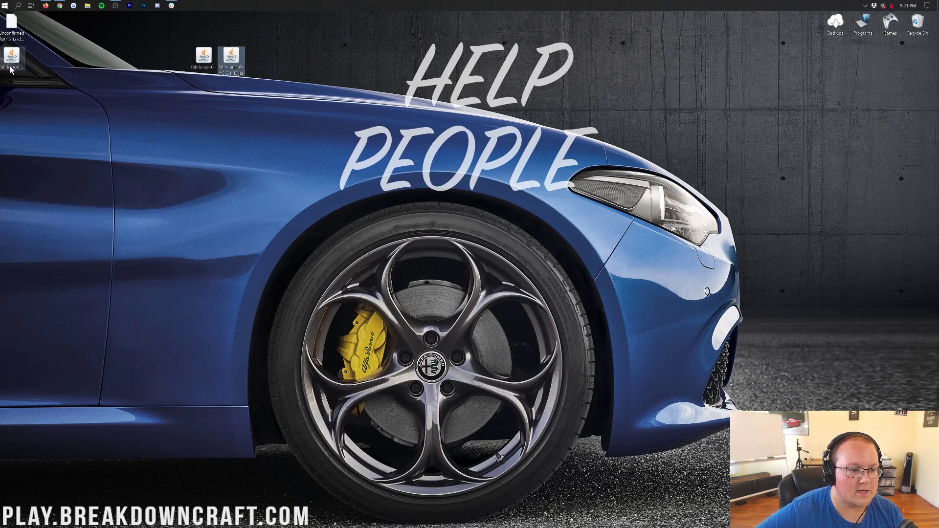
left_click_drag(11, 69, 283, 68)
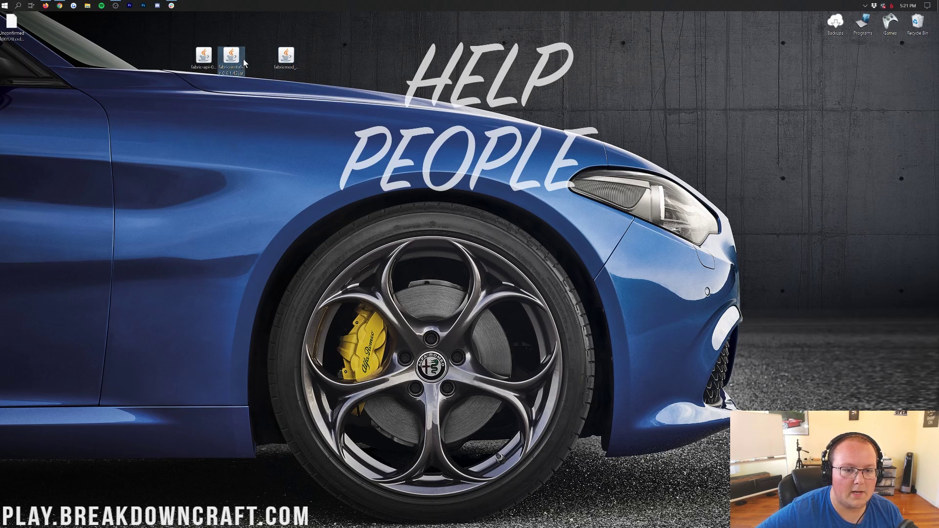
left_click_drag(231, 62, 287, 94)
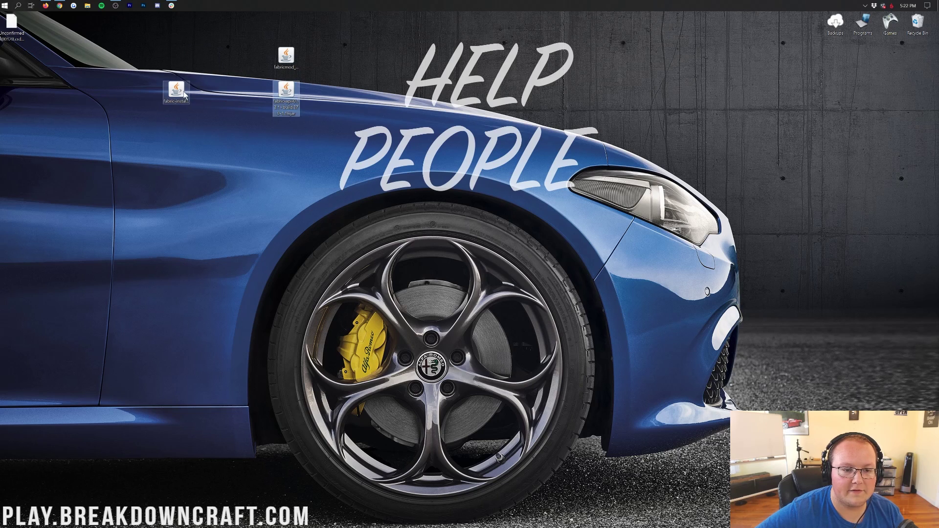
left_click_drag(176, 93, 204, 64)
left_click_drag(12, 34, 71, 127)
key("Delete")
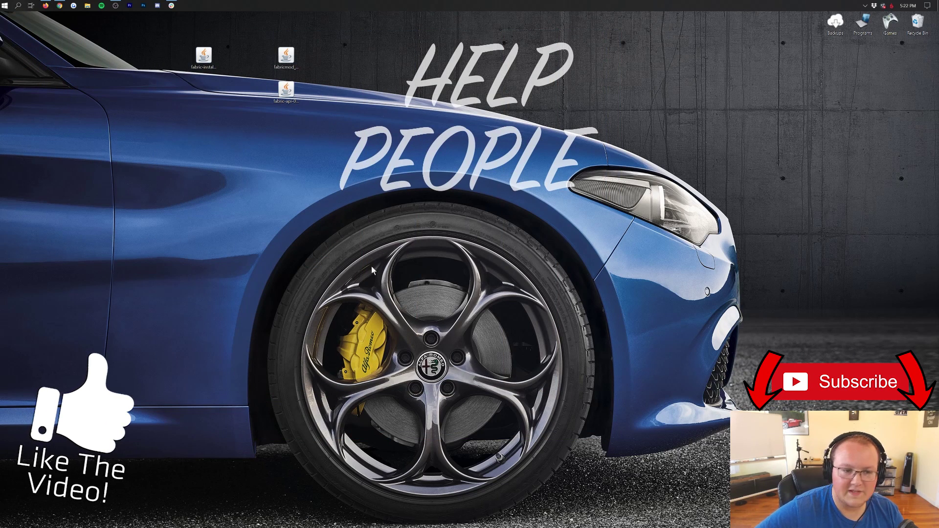
Search Windows for the Downloads folder, view its contents, and close it
left_click(2, 5)
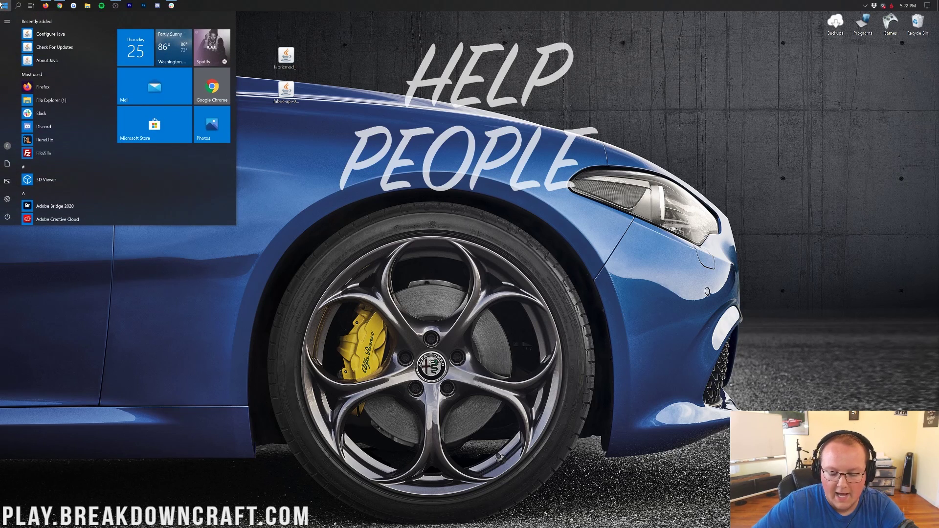
type("downloads")
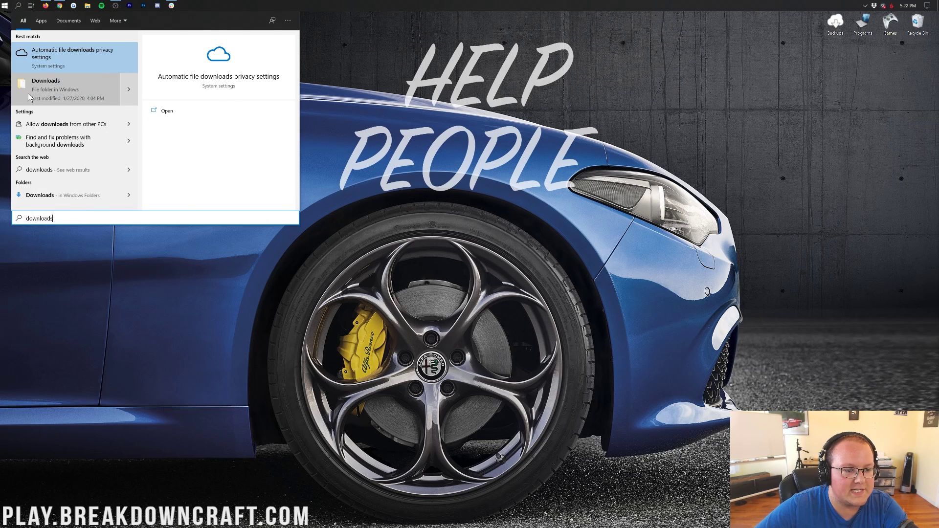
left_click(28, 93)
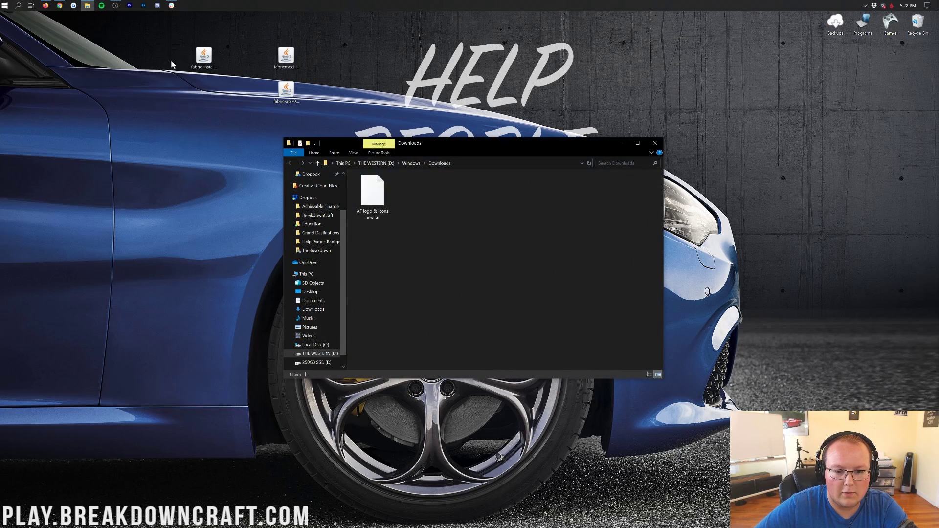
left_click_drag(140, 98, 320, 57)
left_click_drag(286, 90, 611, 140)
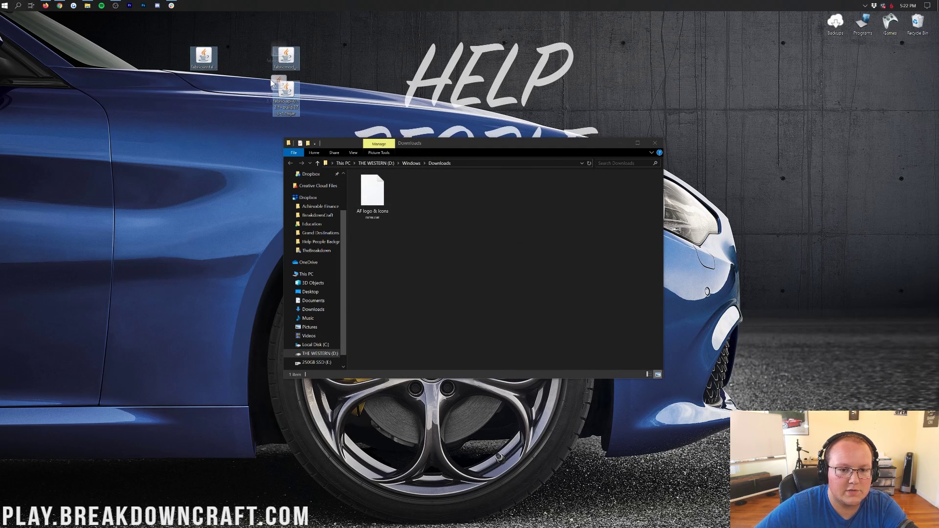
left_click(627, 133)
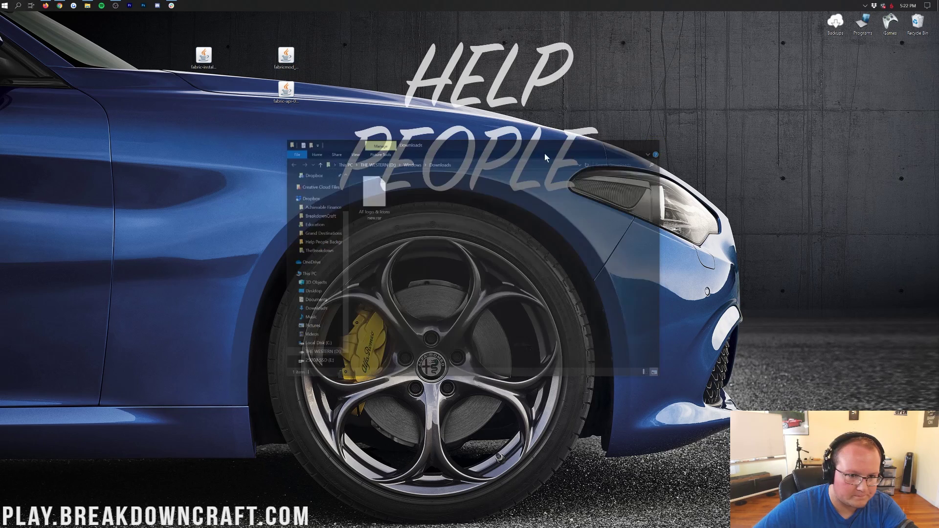
left_click(201, 56)
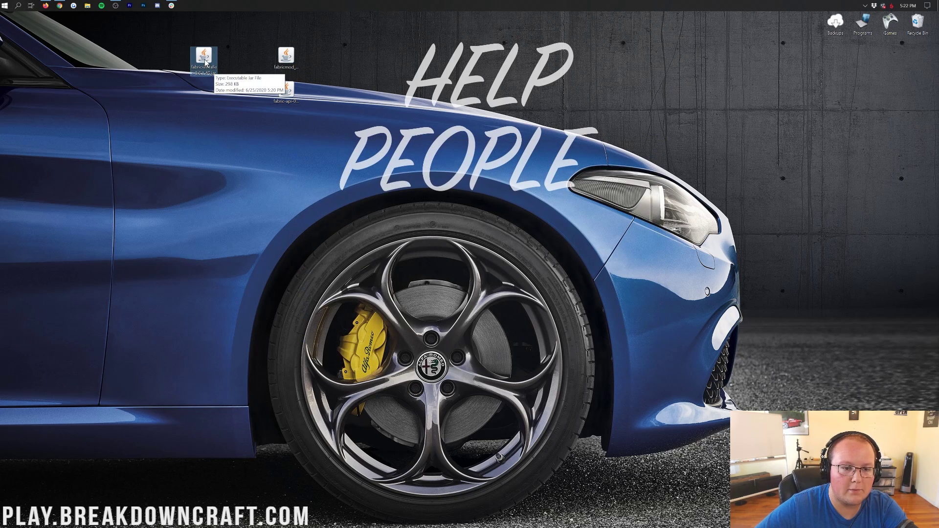
right_click(205, 61)
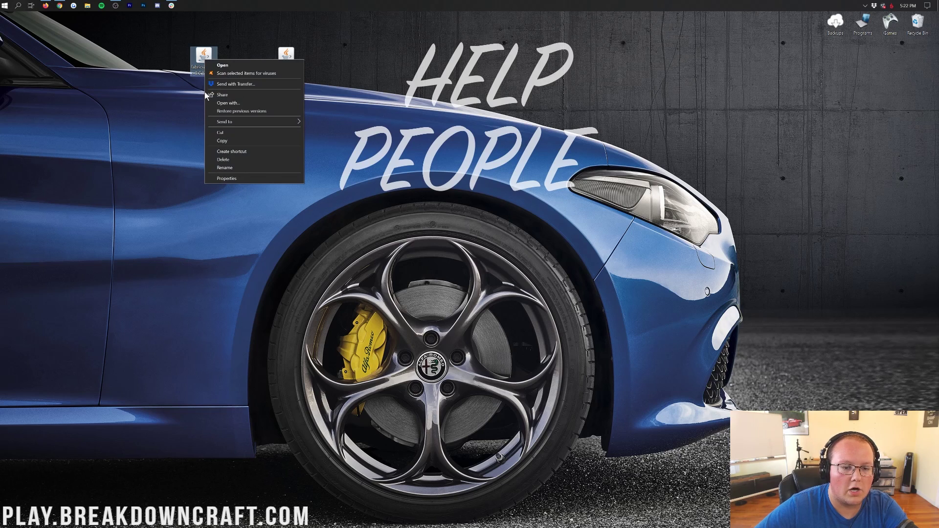
left_click(219, 104)
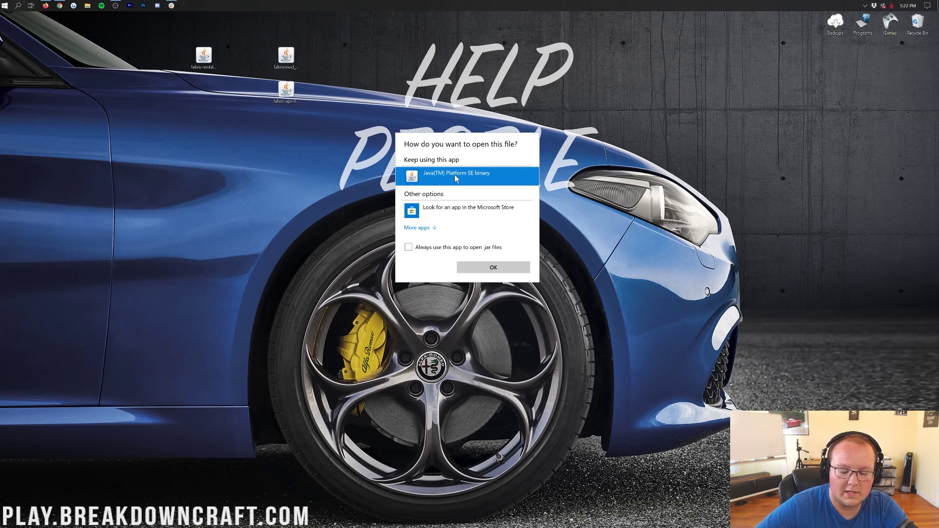
left_click(485, 268)
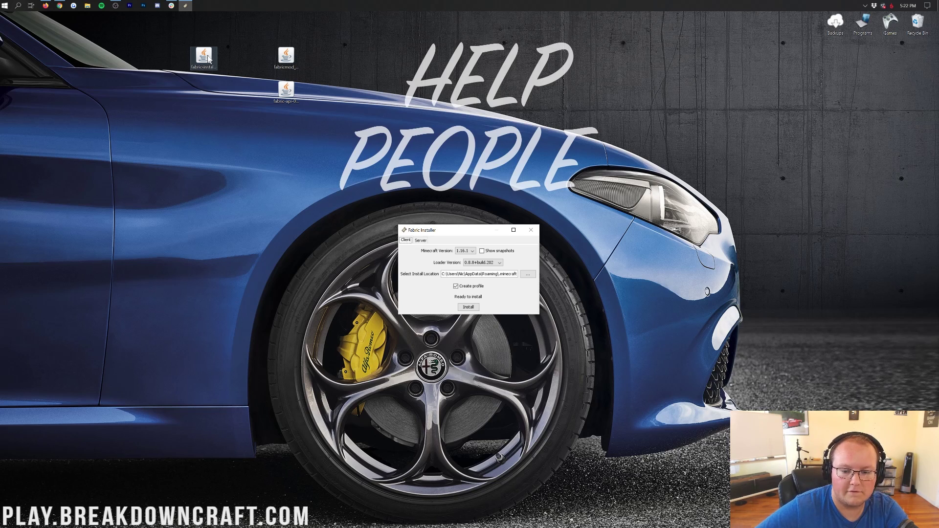
left_click(530, 229)
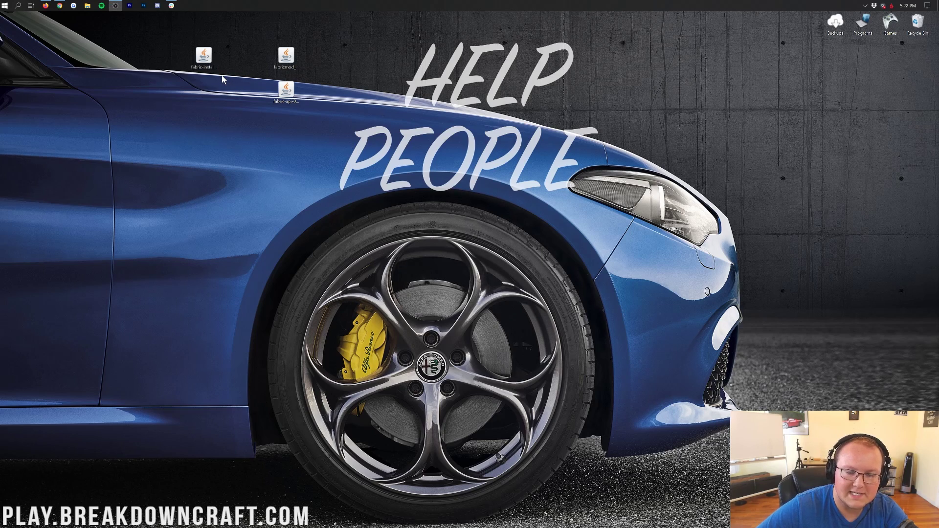
Switch to Chrome, review the Java installation and Jarfix repair articles on thebreakdown.xyz, and return to the desktop
left_click(60, 5)
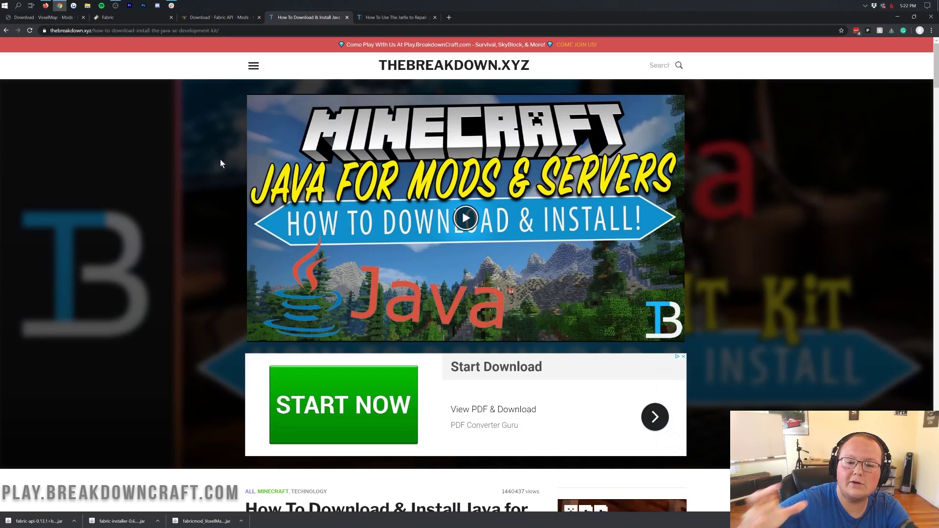
scroll(220, 163, "down", 6)
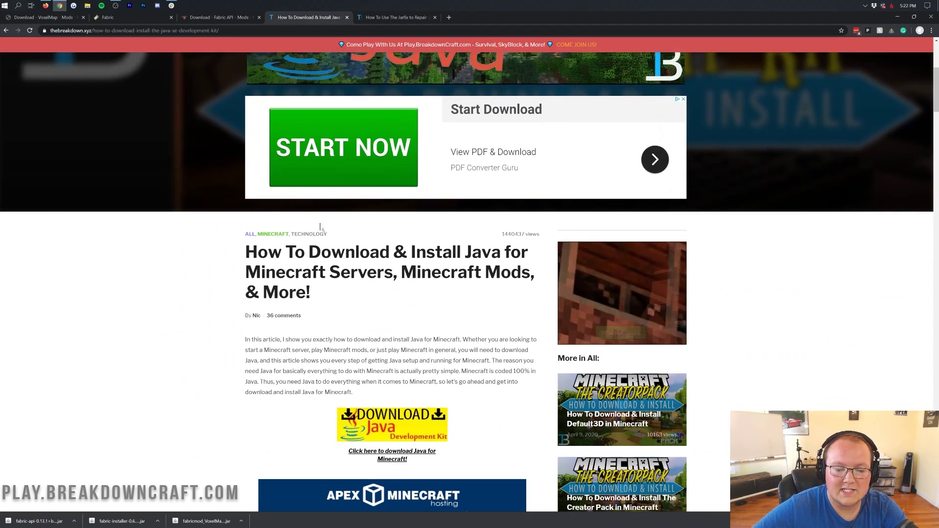
left_click_drag(401, 198, 530, 198)
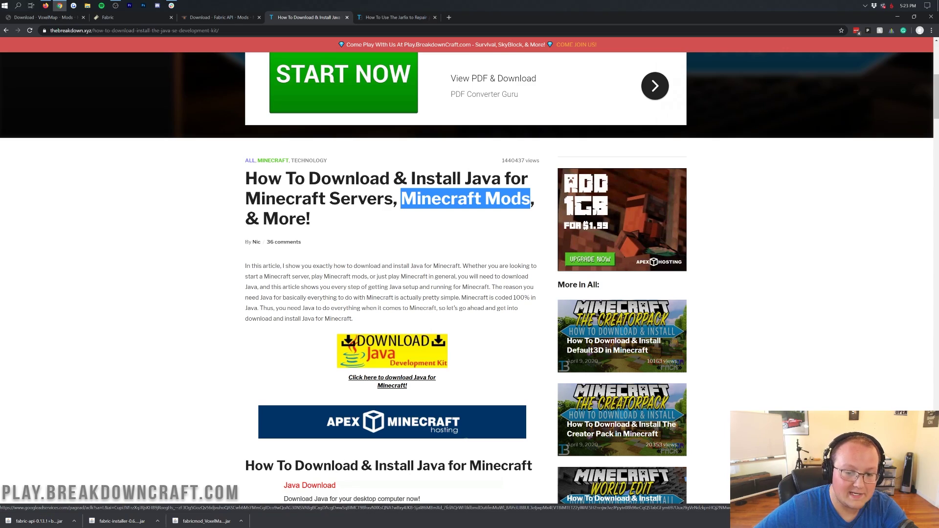
left_click(392, 20)
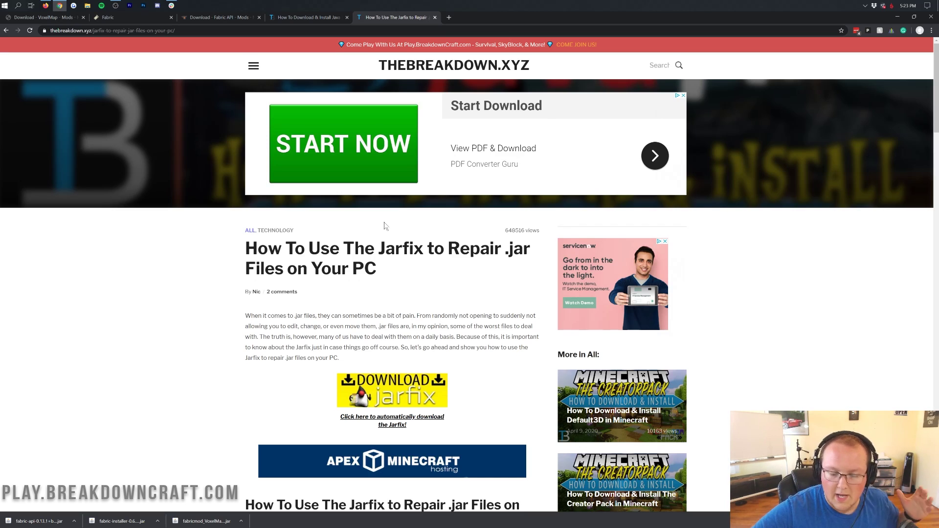
left_click(304, 17)
left_click(398, 17)
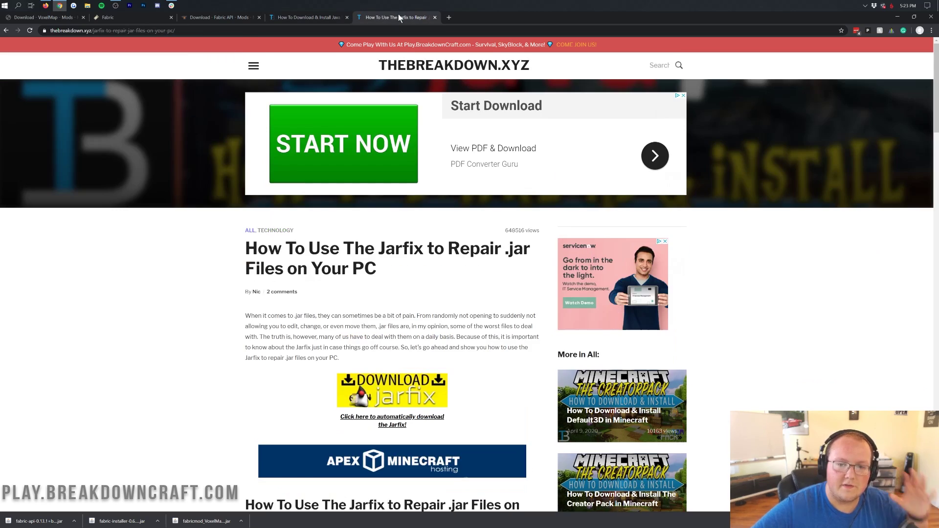
left_click(896, 17)
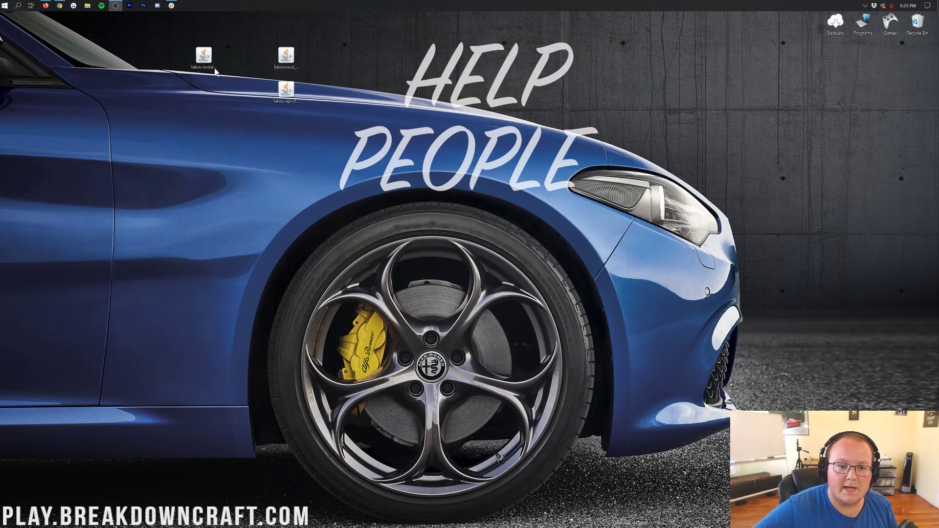
Open the Fabric installer JAR on the desktop with Java(TM) Platform SE binary
left_click(208, 63)
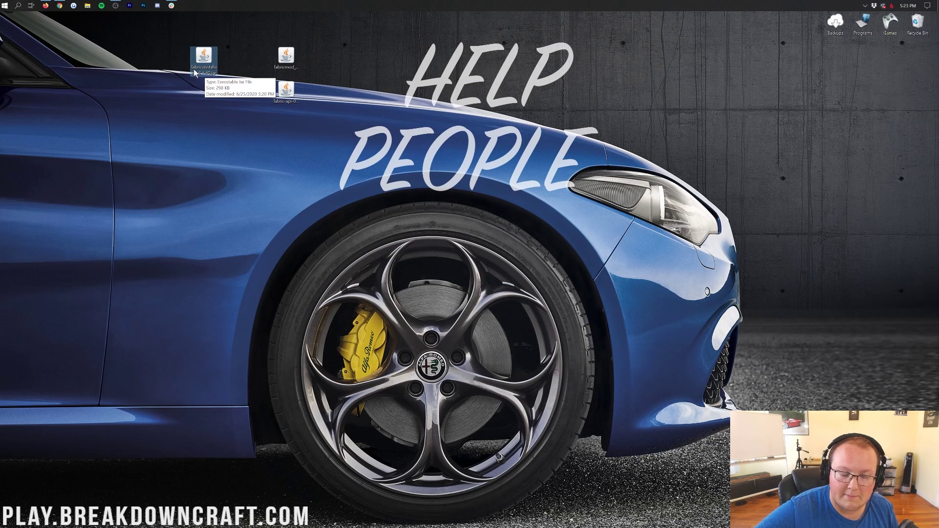
right_click(209, 62)
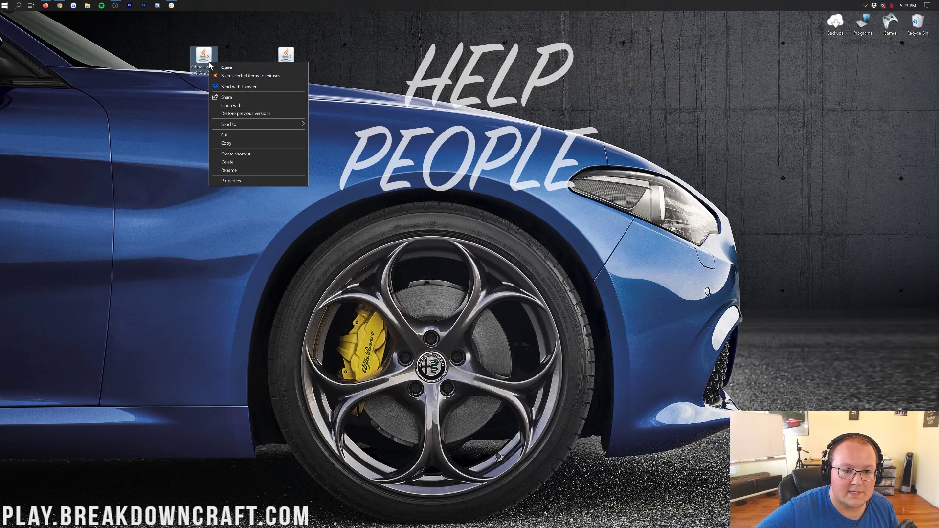
left_click(233, 106)
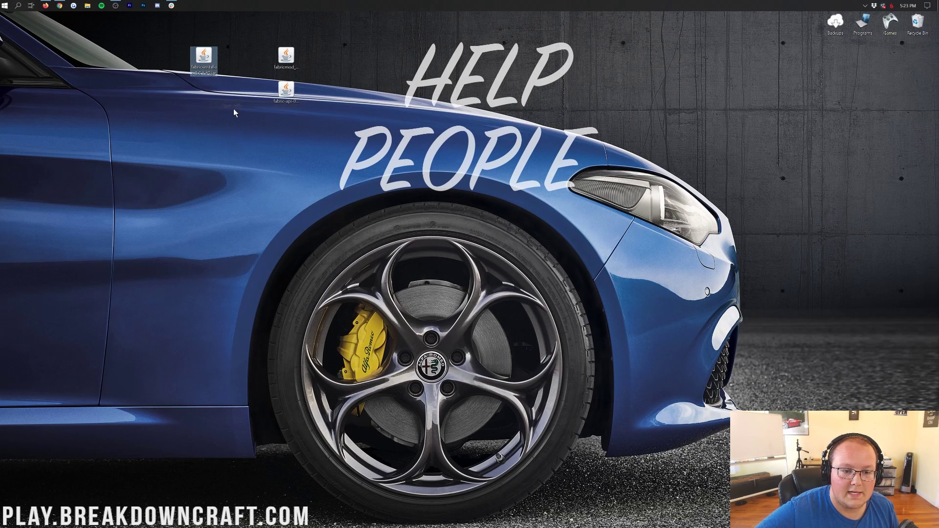
left_click(509, 268)
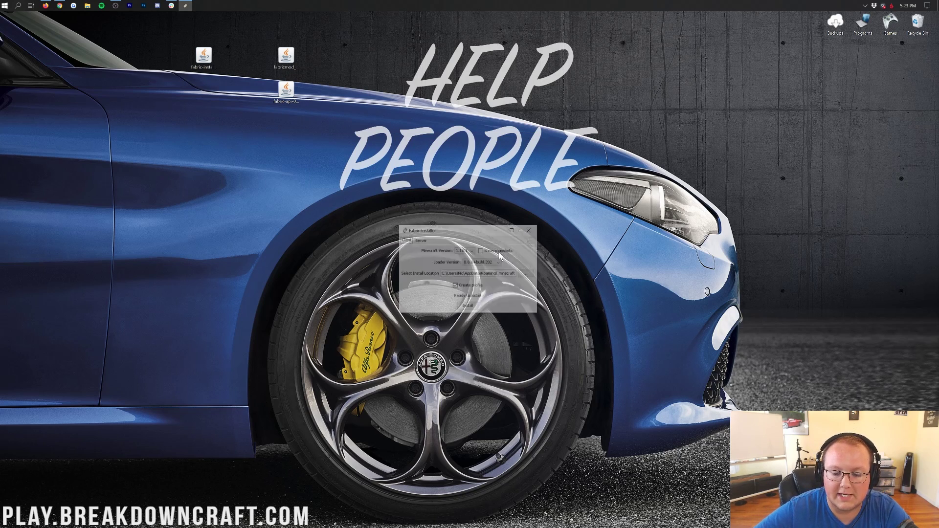
Install the Fabric client for Minecraft 1.16.1 with loader 0.8.8+build.202 into the .minecraft folder, and close the installer
left_click(465, 251)
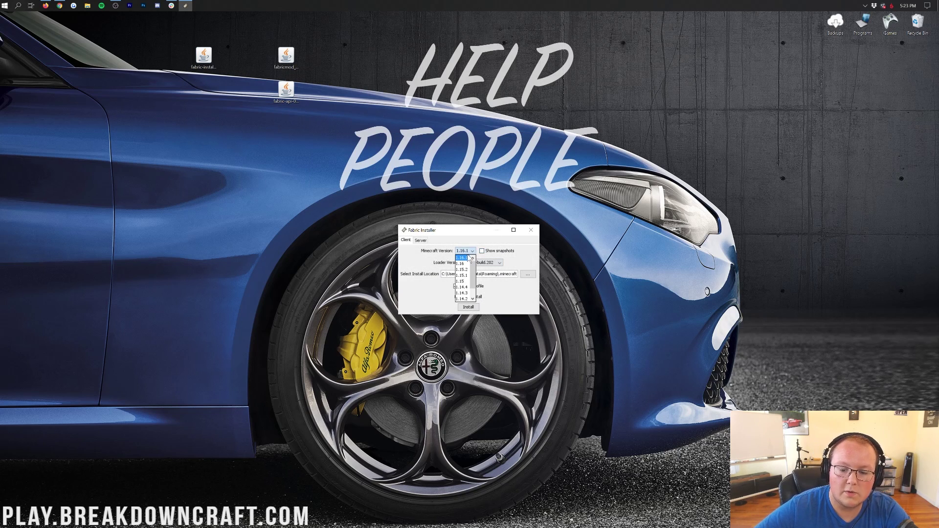
left_click(464, 259)
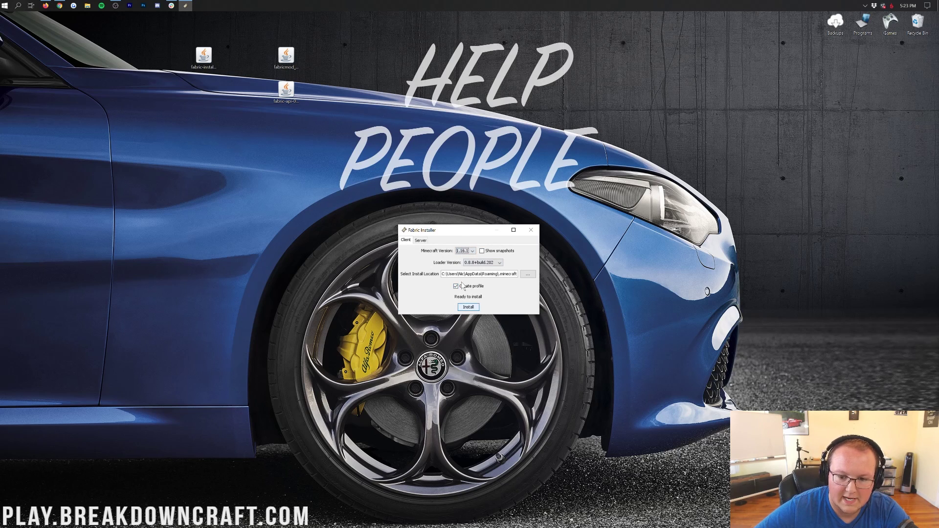
left_click(465, 251)
left_click(467, 262)
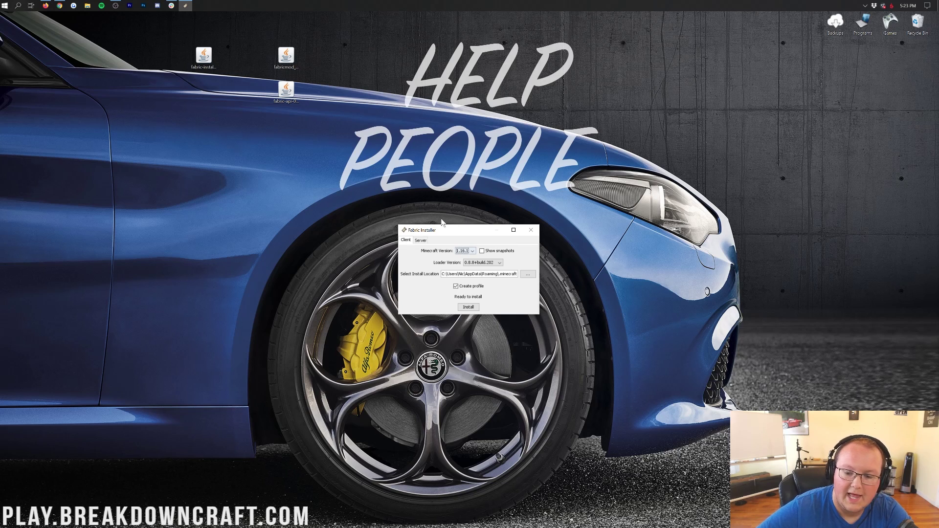
left_click(475, 310)
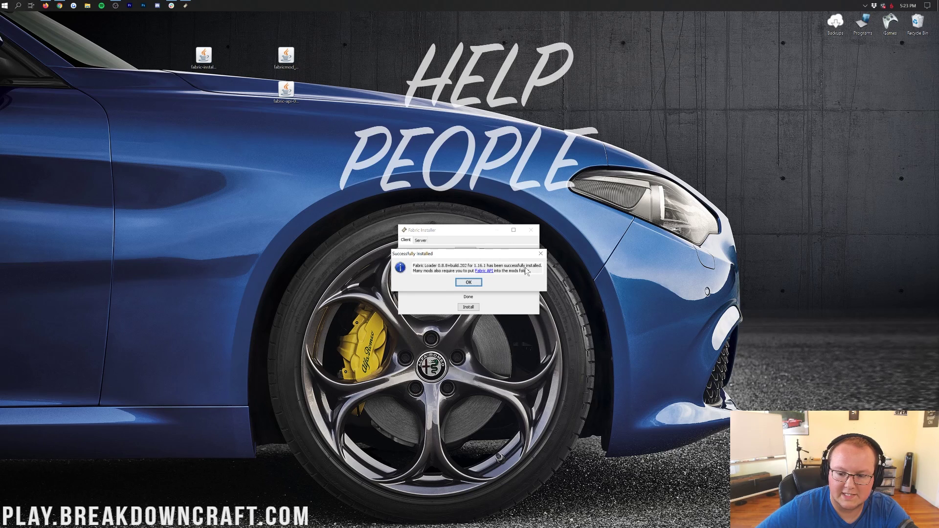
left_click(468, 283)
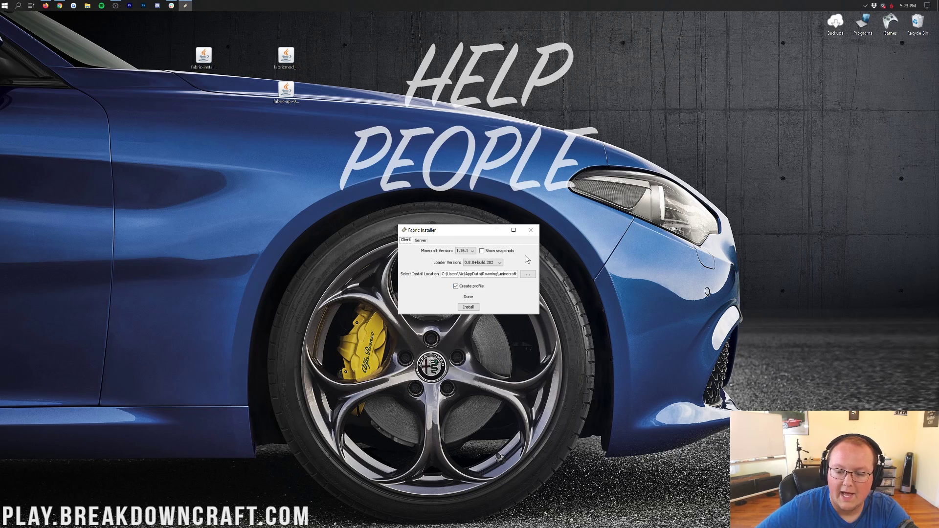
left_click(529, 230)
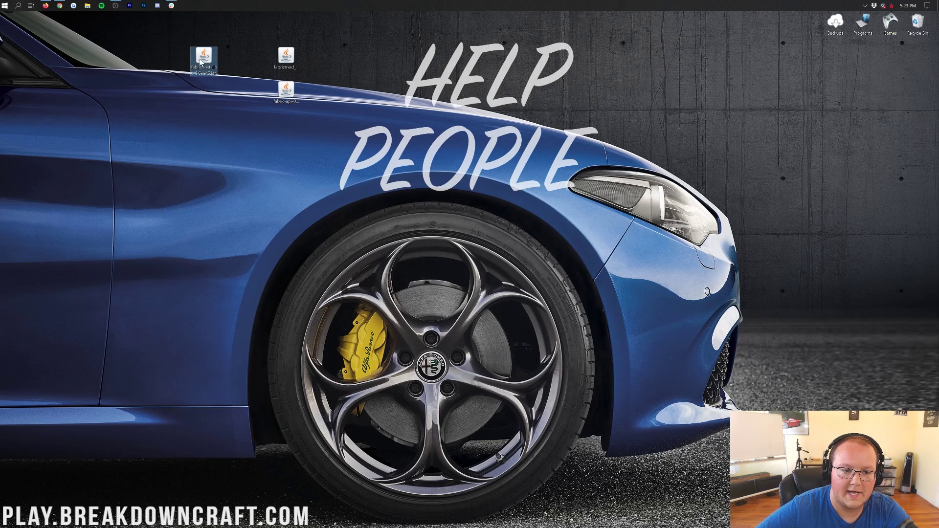
Delete the Fabric installer from the desktop and place the Fabric API file beside the VoxelMap mod
left_click(200, 61)
key("Delete")
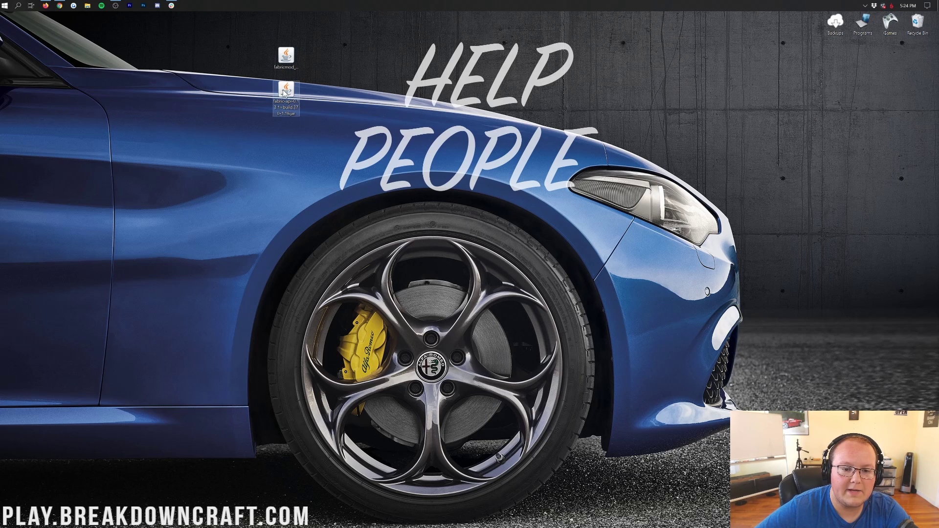
left_click_drag(285, 92, 313, 56)
left_click(287, 62)
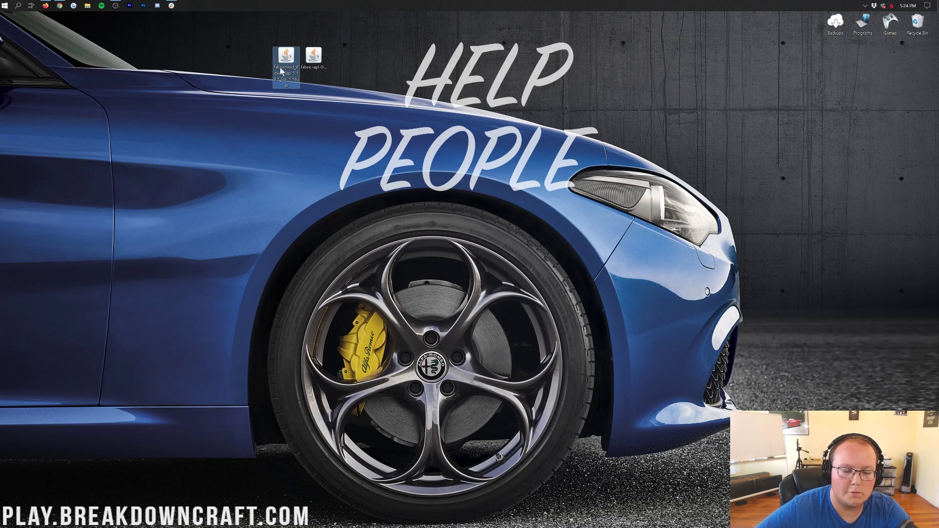
left_click(306, 110)
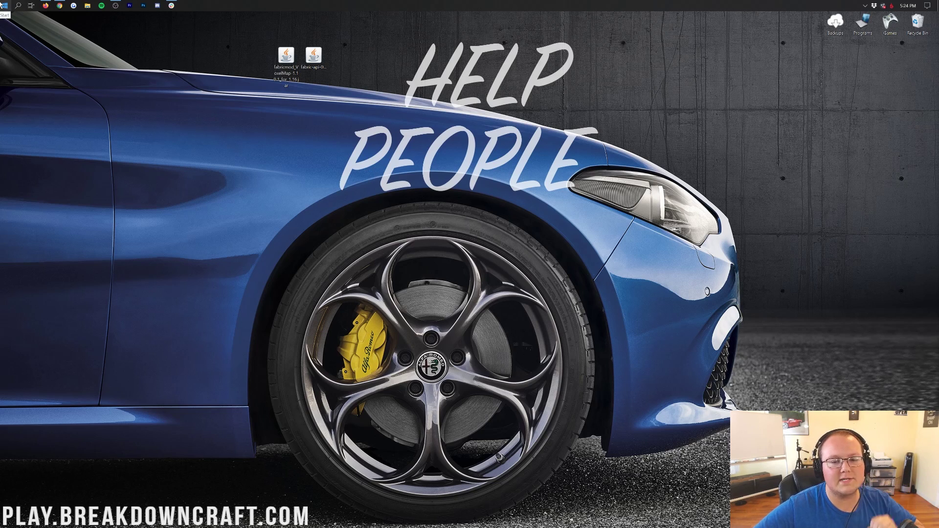
Find the Windows Run app and use it to open the %appdata% folder
left_click(3, 5)
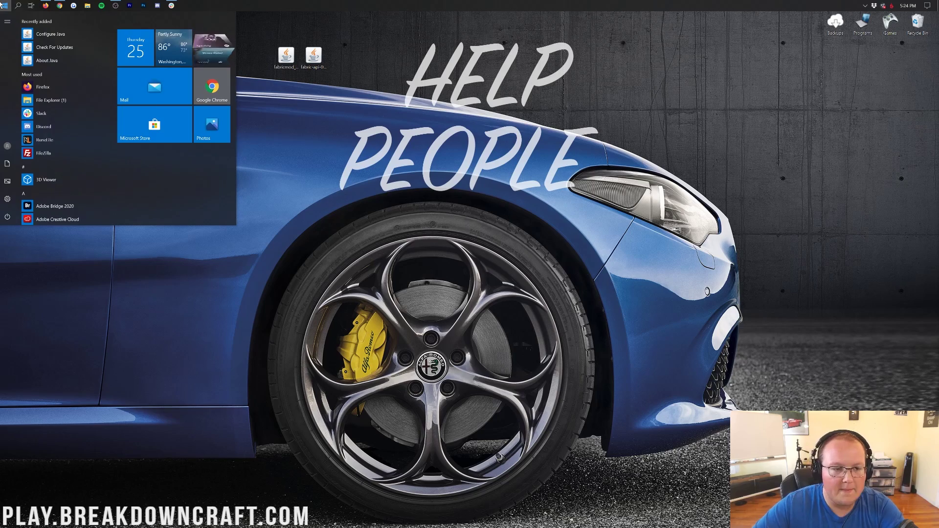
type("run")
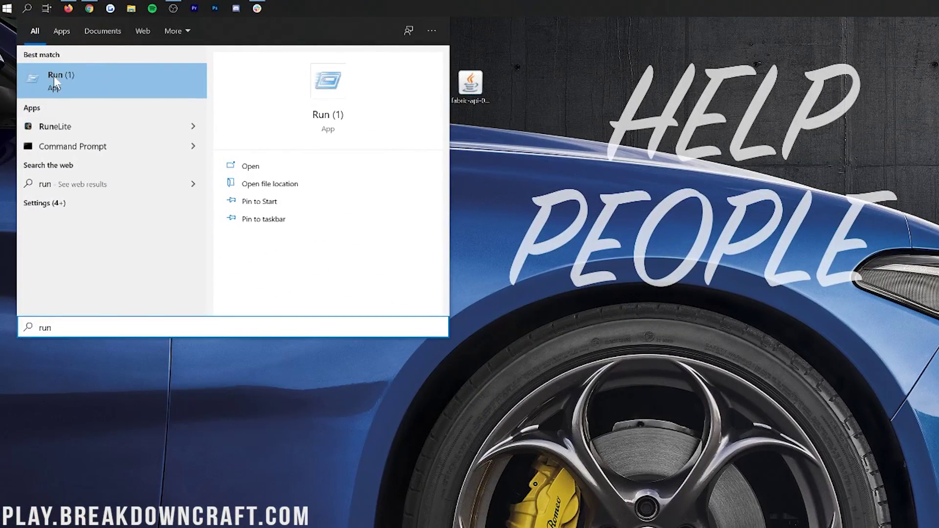
left_click(54, 75)
type("%appdata%")
key("ctrl+a")
key("BackSpace")
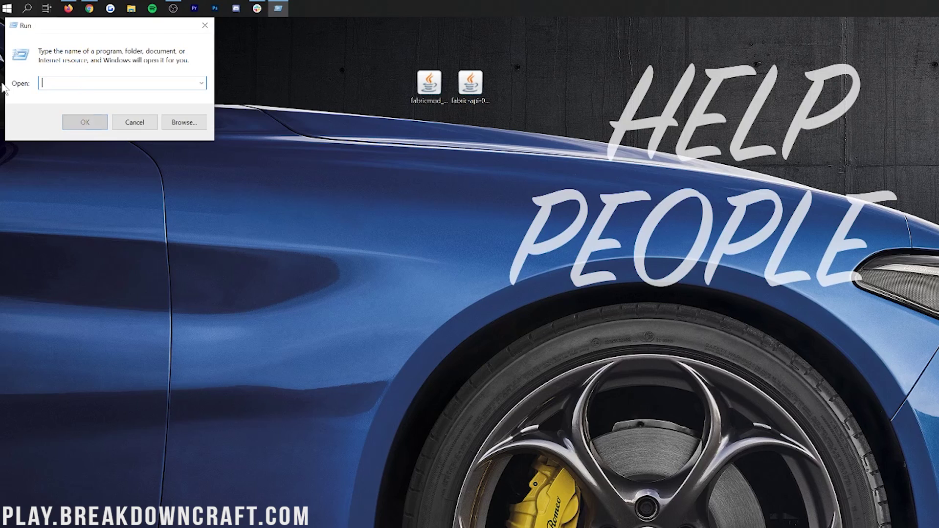
type("%appdata")
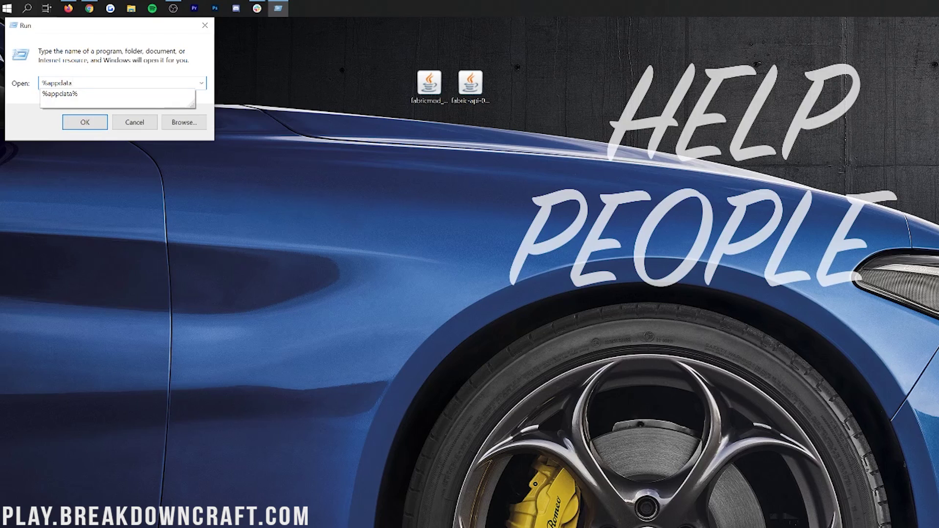
type("%")
key("Return")
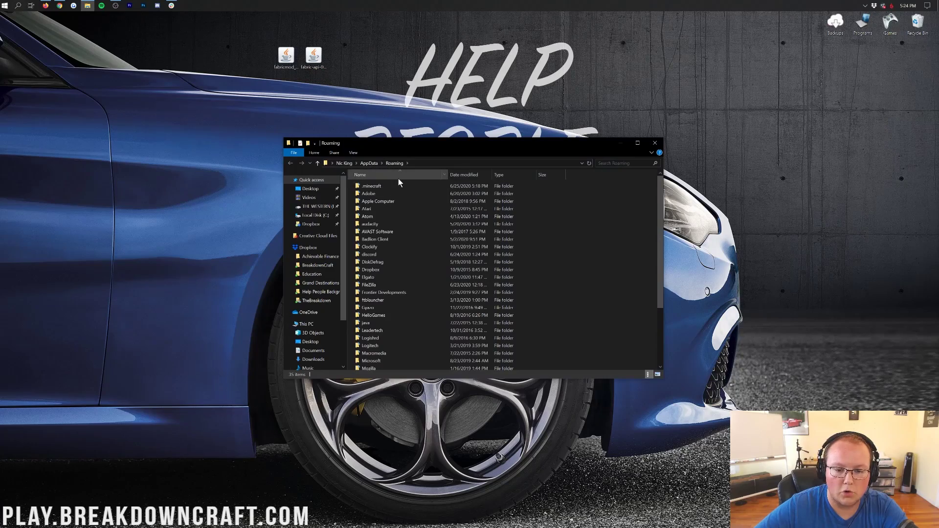
Create a folder named mods inside the .minecraft folder and open it
left_click(371, 186)
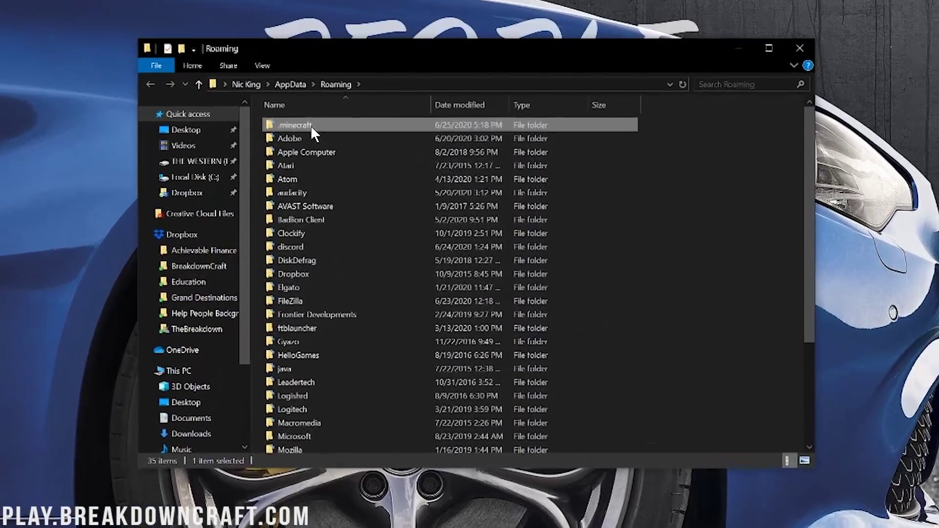
double_click(379, 186)
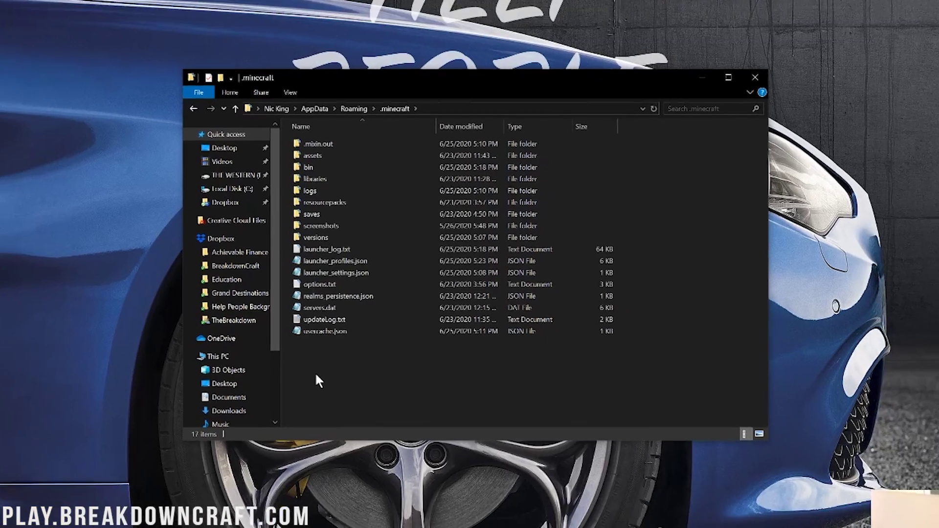
right_click(284, 397)
mouse_move(422, 435)
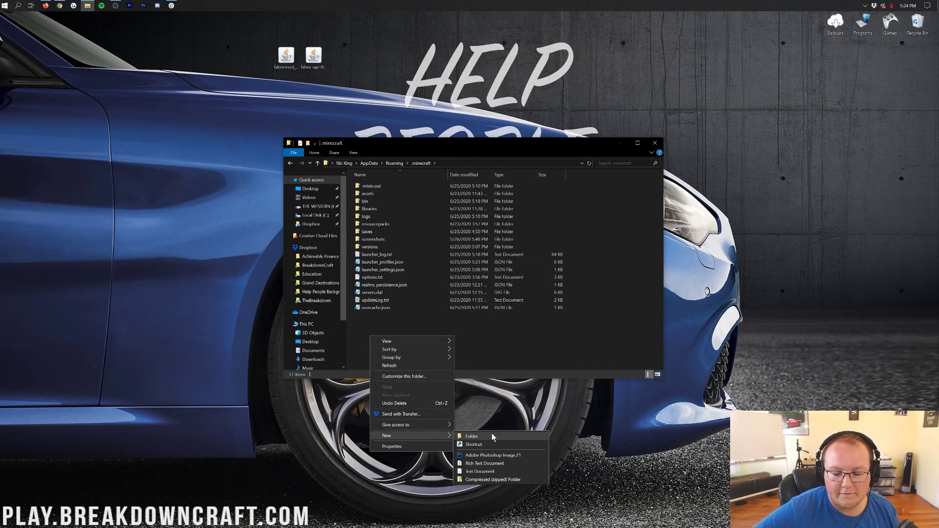
left_click(491, 434)
type("mods")
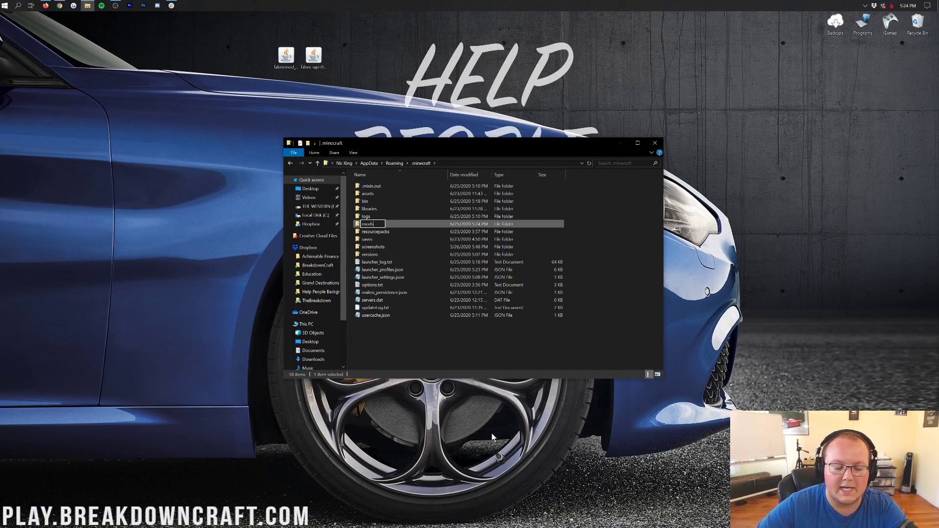
double_click(384, 228)
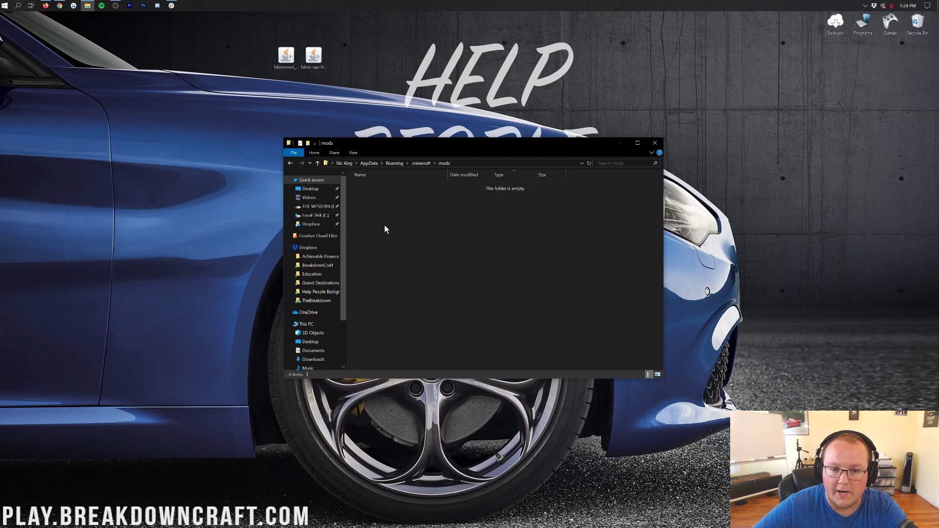
Copy the VoxelMap and Fabric API jar files from the desktop into the mods folder, and minimise the folder window
left_click(292, 60)
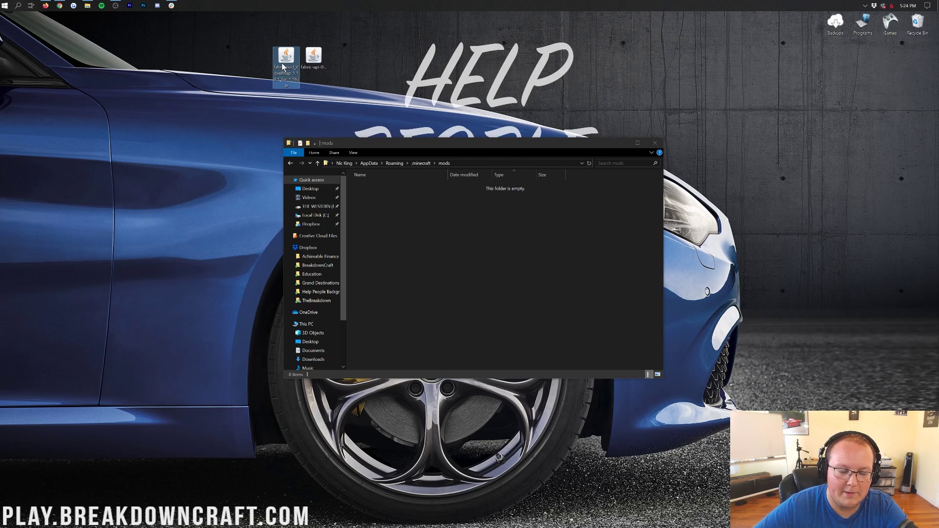
left_click_drag(281, 68, 392, 265)
left_click(324, 59)
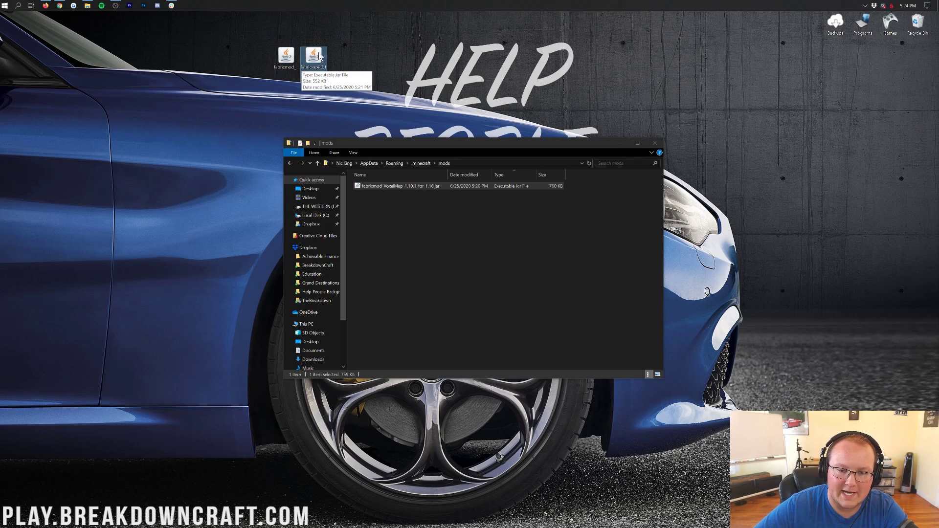
left_click_drag(320, 57, 433, 241)
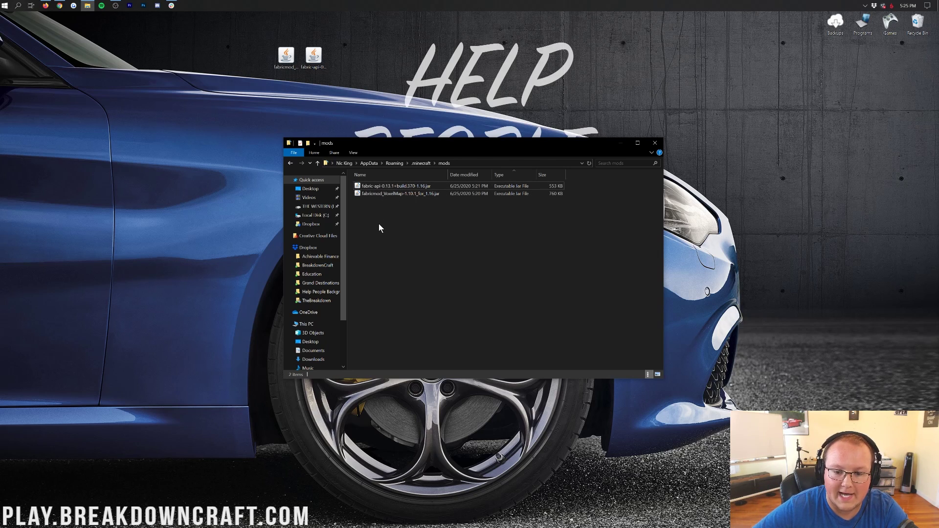
left_click(620, 142)
left_click(4, 5)
type("minecraft")
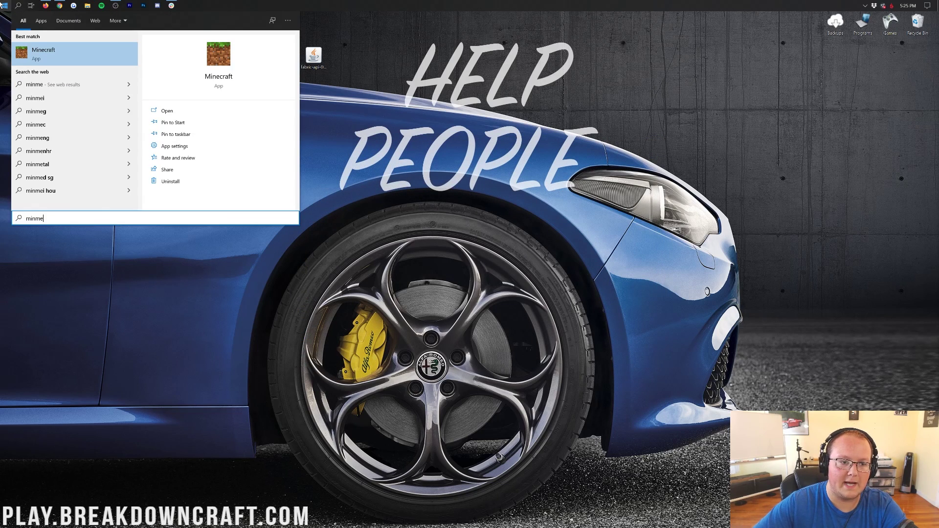
key("Return")
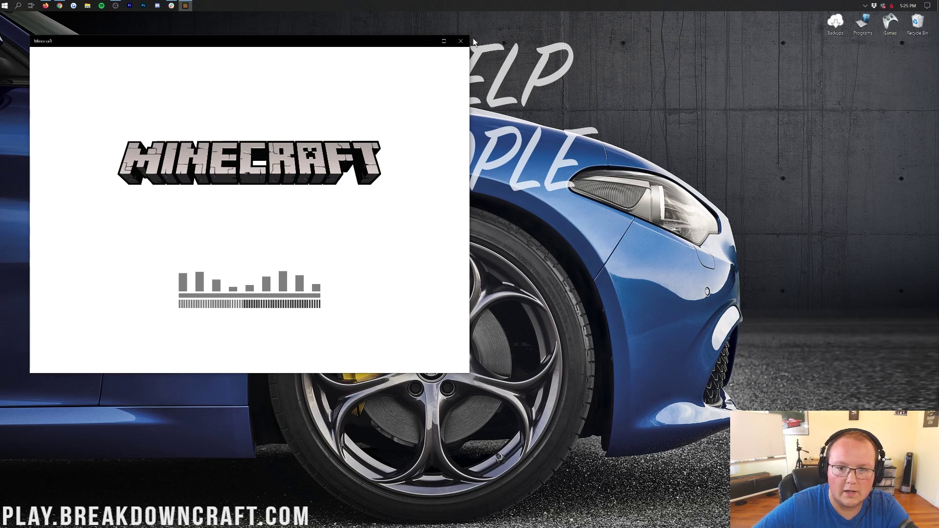
left_click(460, 40)
Find and open the Minecraft Launcher for Java Edition
key("super")
type("mine")
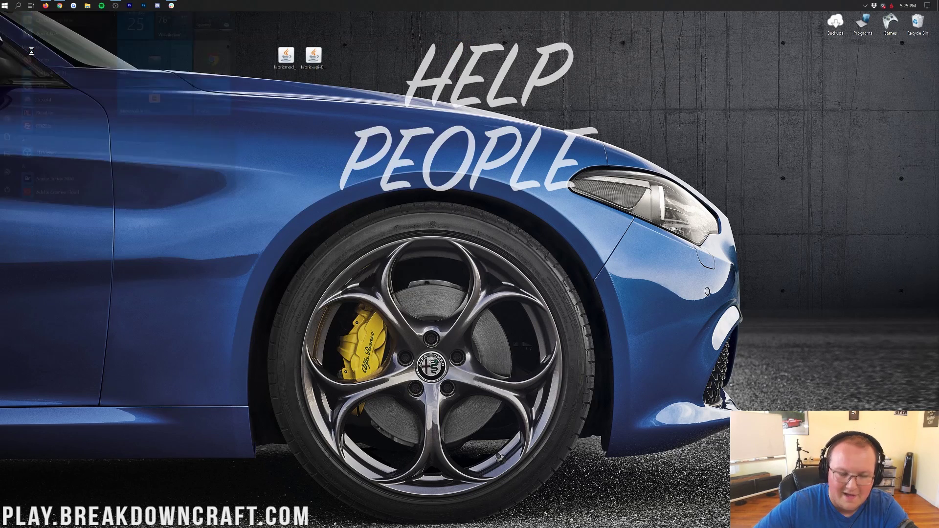
left_click(62, 60)
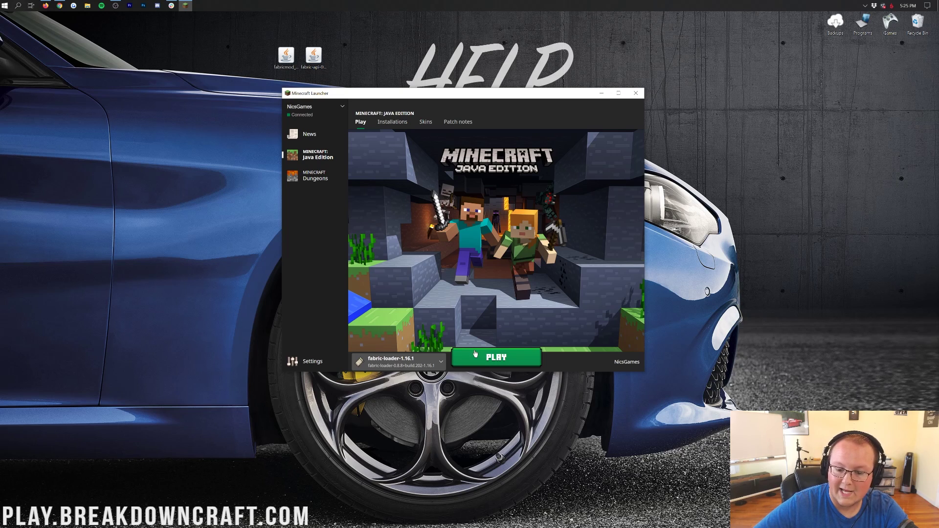
Choose fabric-loader-1.16.1 as the installation to play in the launcher
left_click(429, 365)
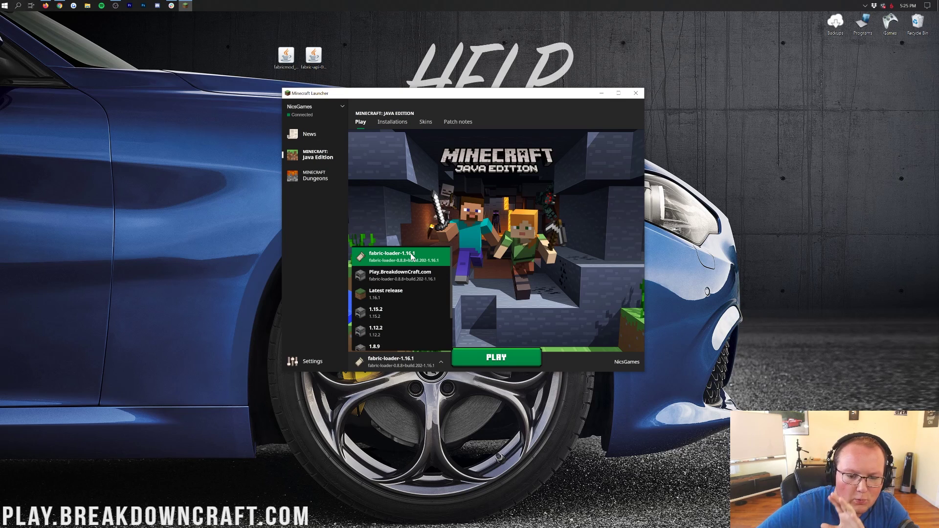
scroll(411, 255, "down", 3)
scroll(411, 255, "up", 3)
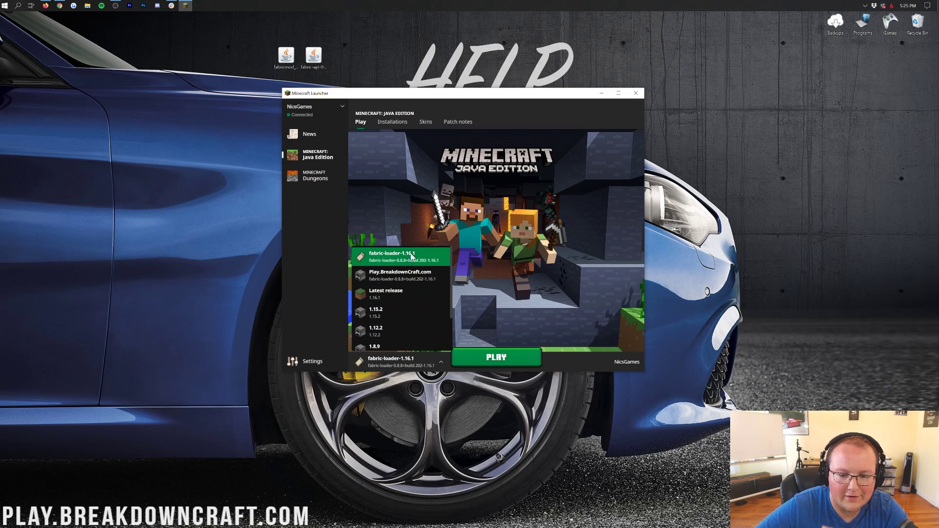
left_click(405, 259)
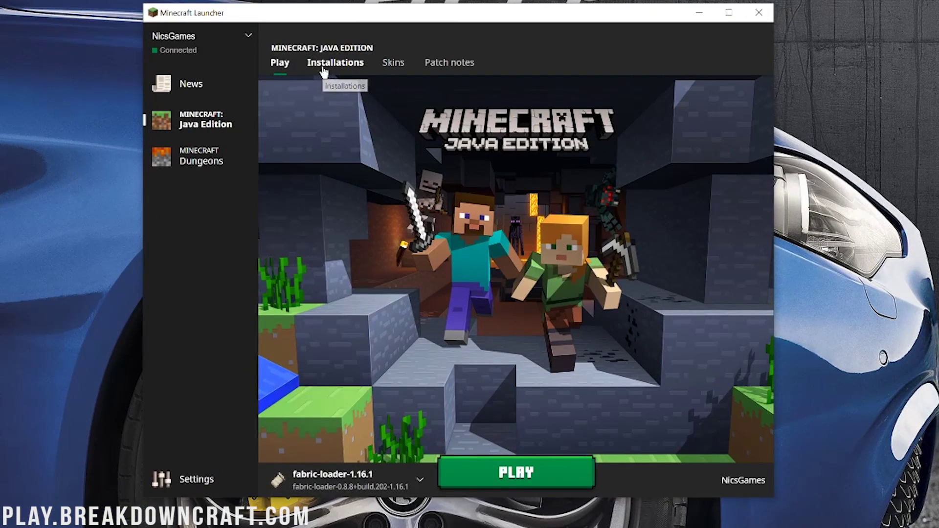
Delete the existing Play.BreakdownCraft.com entry from the launcher's installations
left_click(330, 67)
left_click(750, 177)
left_click(736, 240)
left_click(487, 294)
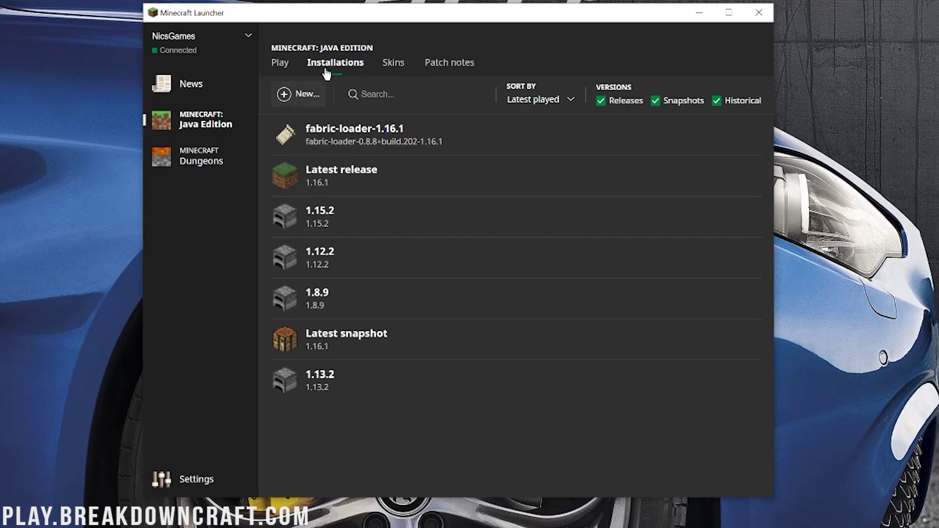
Start a new launcher installation and name it Play.BreakdownCraft.com
left_click(298, 93)
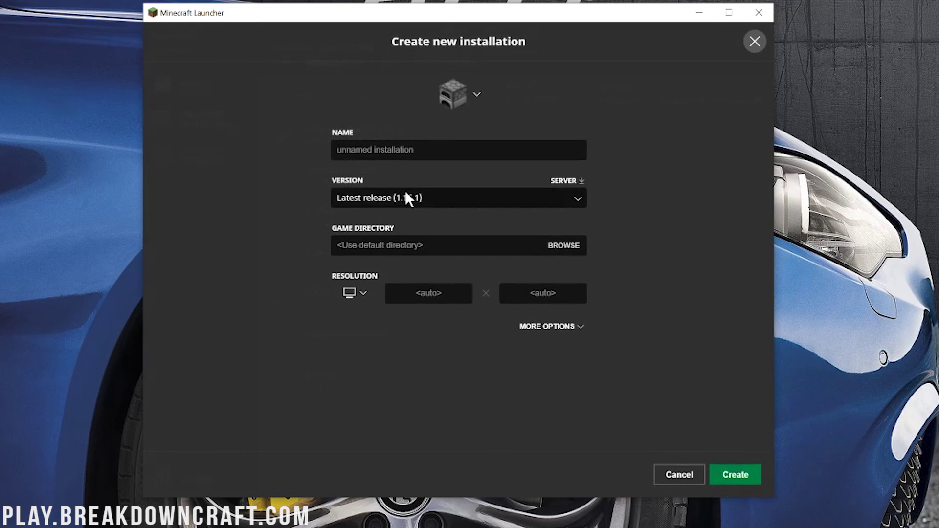
type("Play")
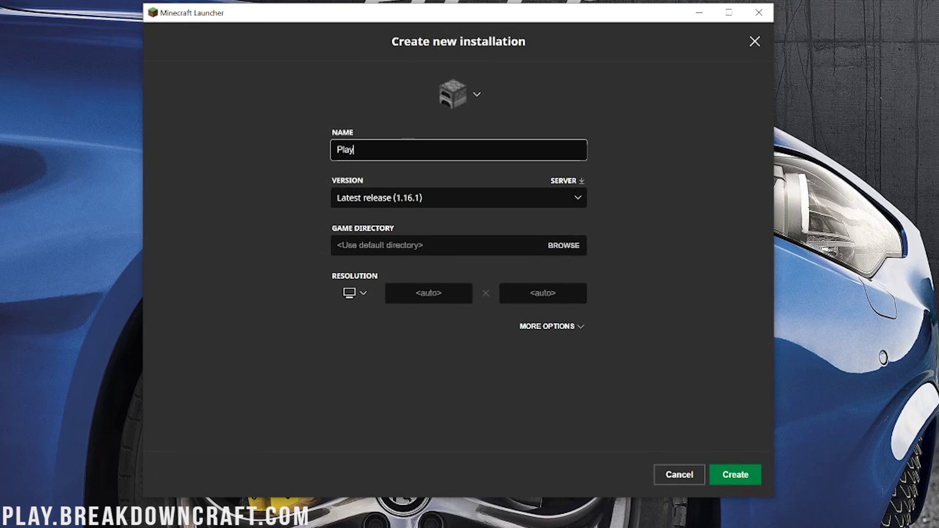
type(".BreakdownCraft.com")
key("ctrl+a")
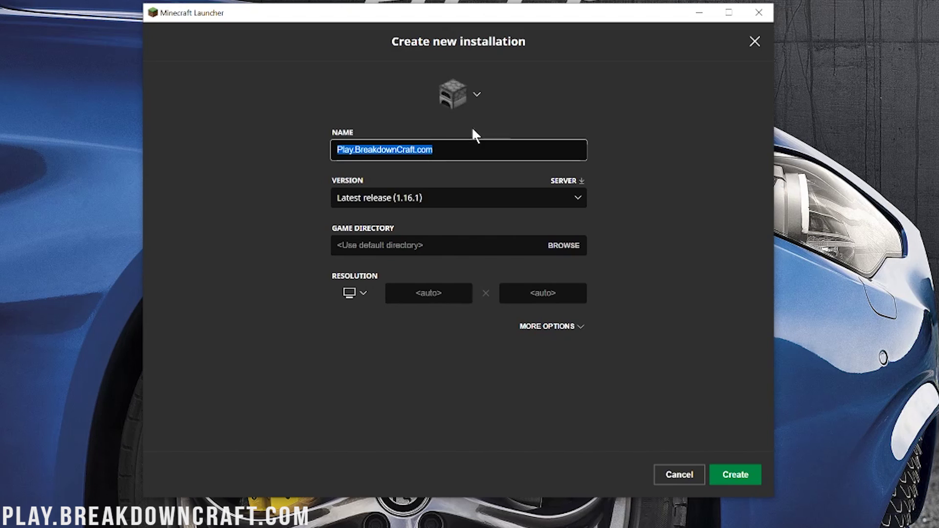
Set the new installation's version to release fabric-loader-0.8.8+build.202-1.16.1
left_click(352, 201)
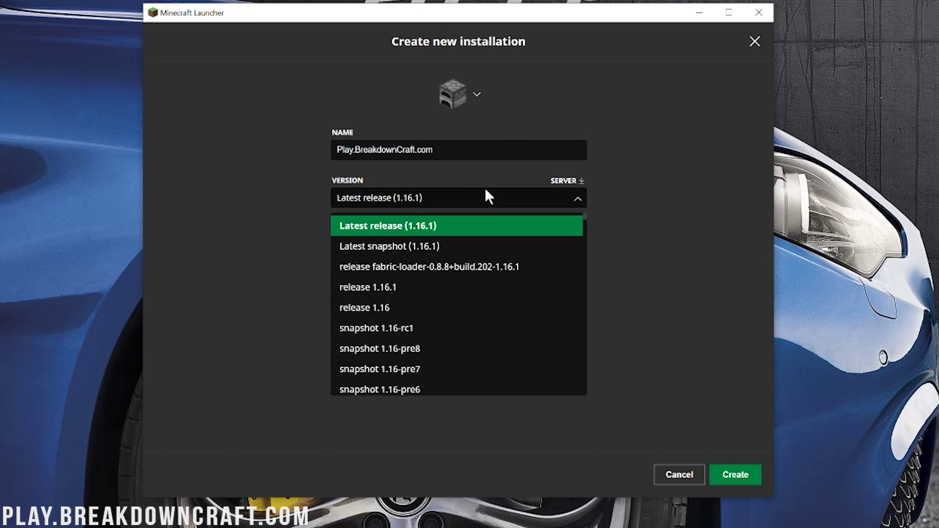
left_click(353, 198)
left_click(353, 197)
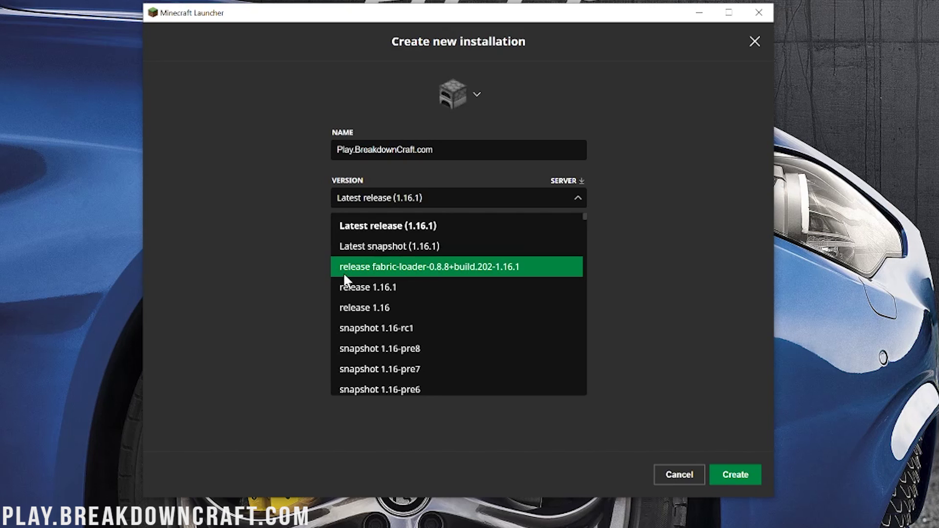
left_click(388, 268)
left_click(426, 201)
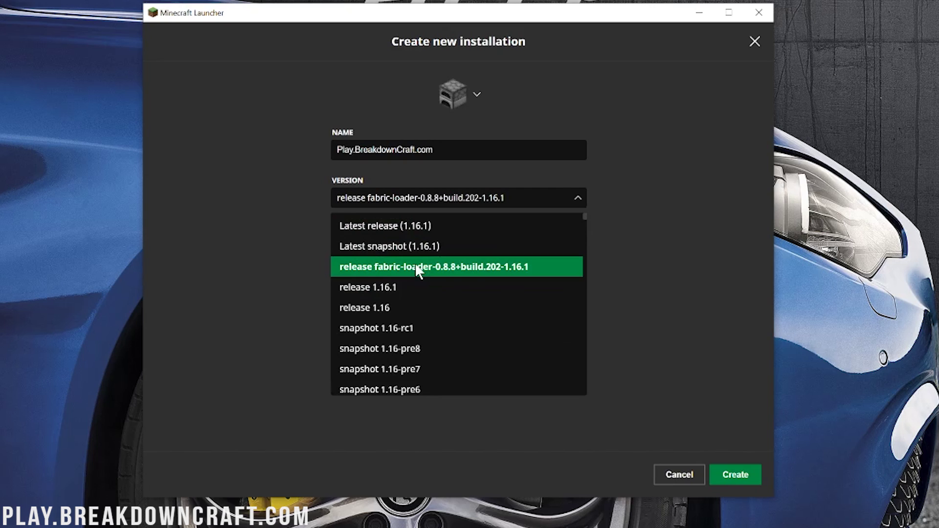
scroll(456, 263, "down", 15)
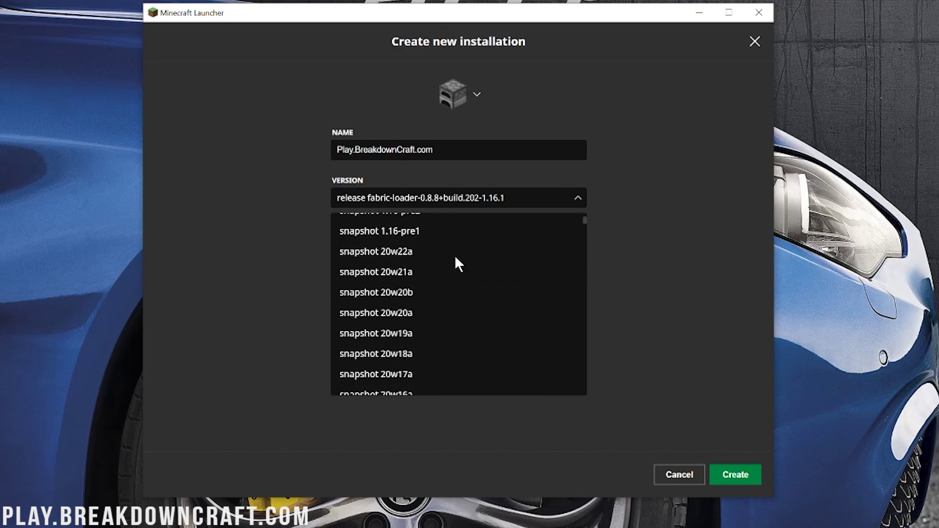
scroll(455, 258, "up", 15)
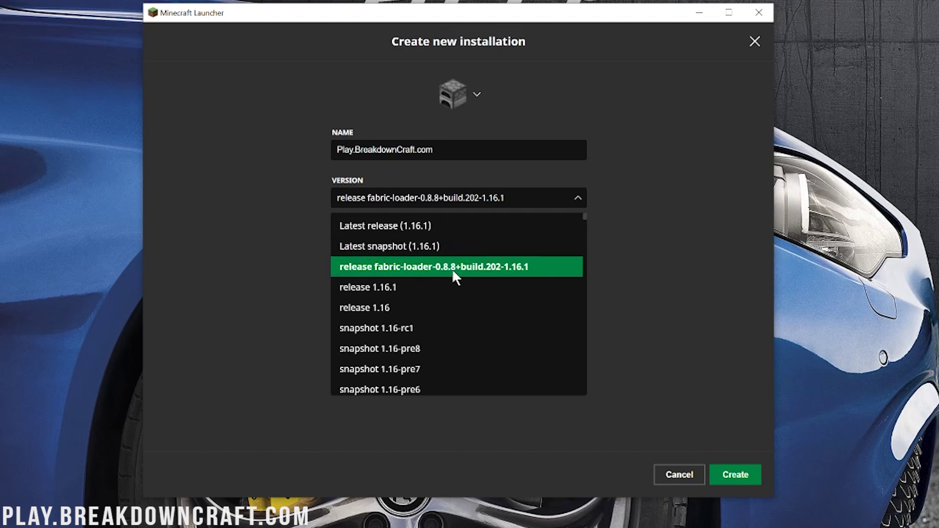
left_click(404, 272)
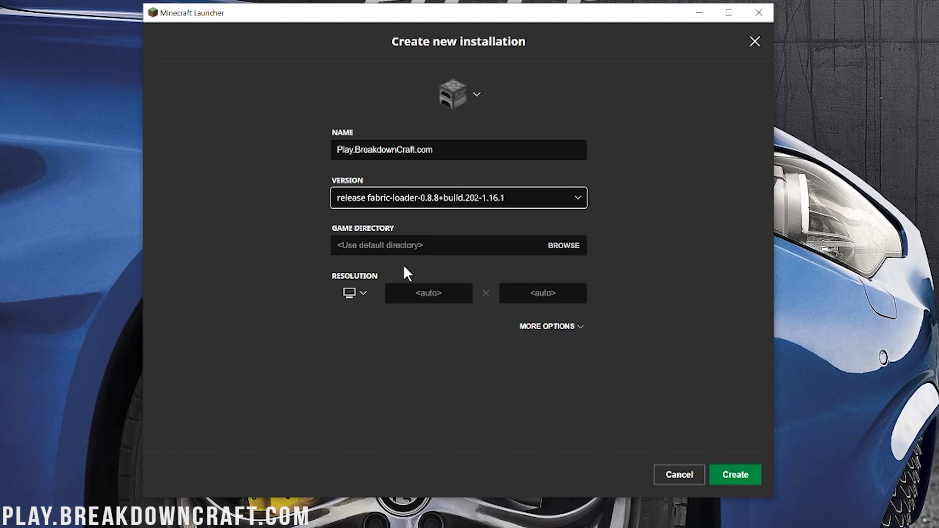
Set the installation's resolution to 1920x1080 and create it
left_click(351, 297)
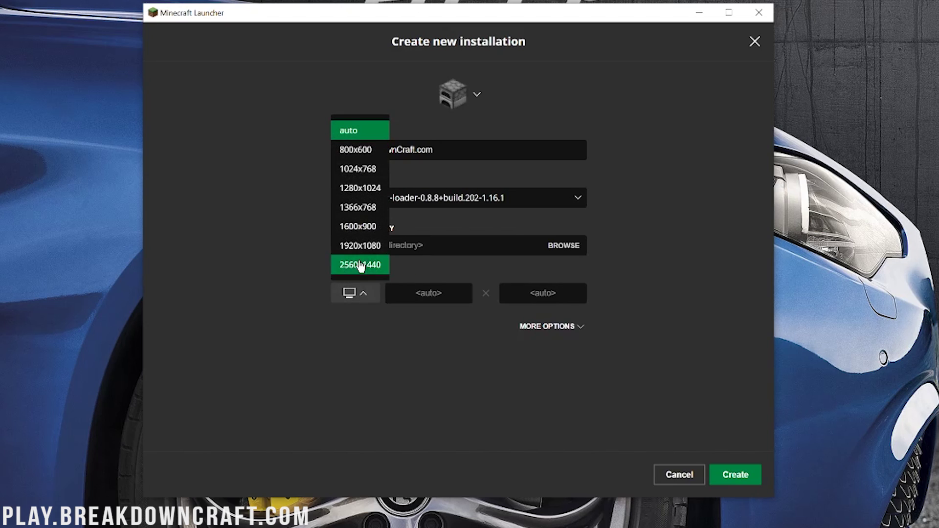
left_click(360, 244)
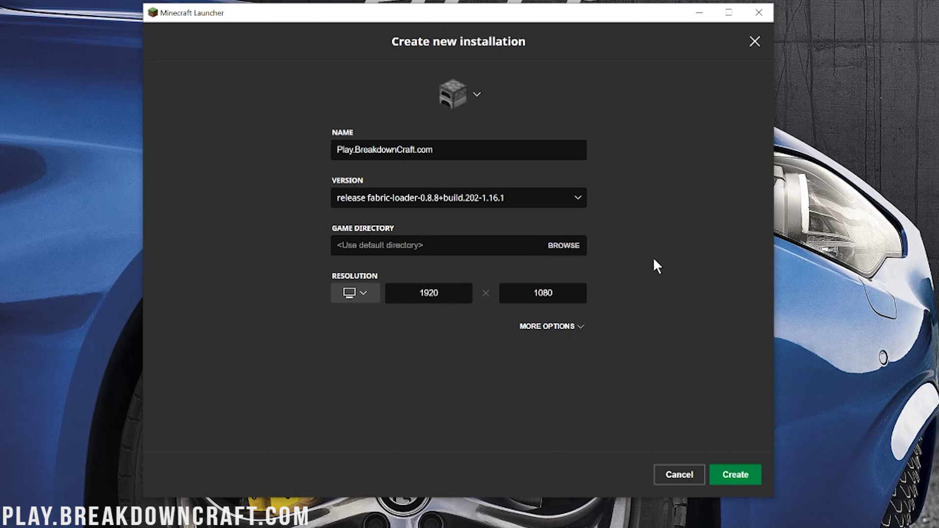
left_click(746, 477)
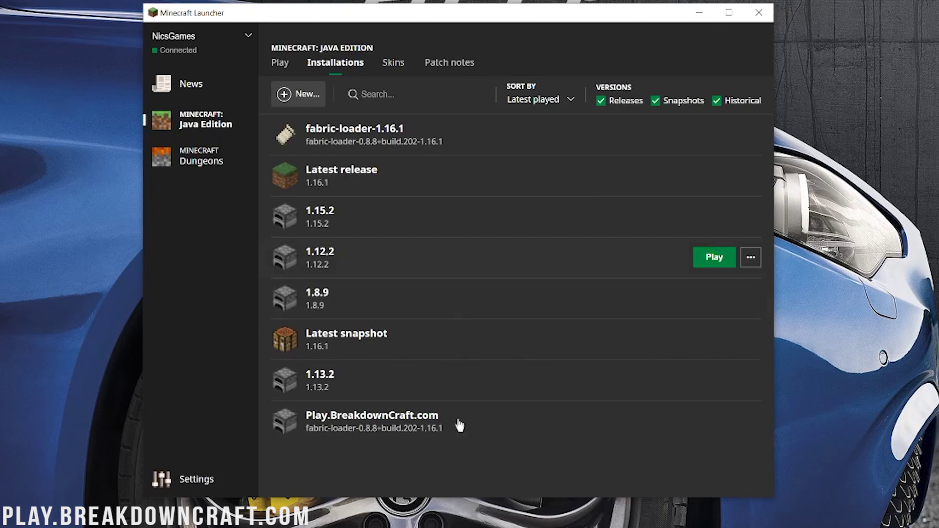
Launch the Play.BreakdownCraft.com installation and join the Play.BreakdownCraft.com multiplayer server
mouse_move(482, 432)
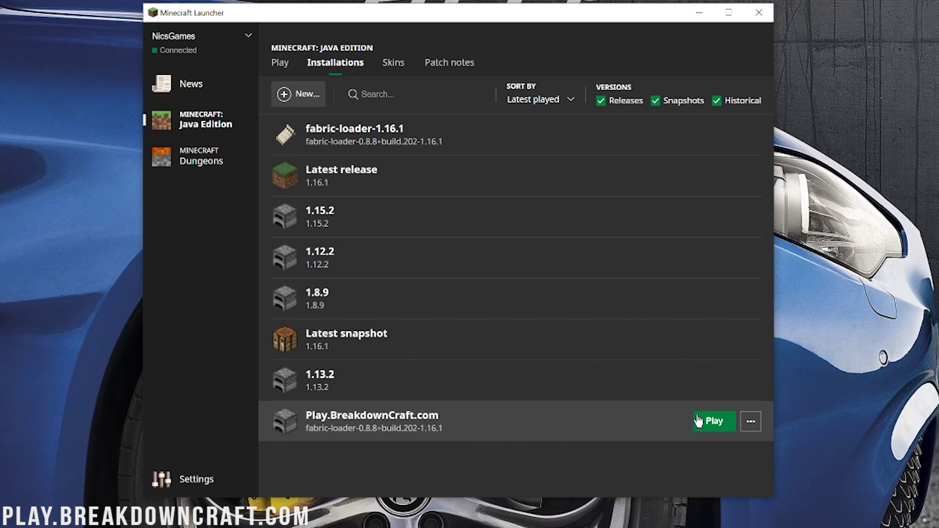
left_click(713, 421)
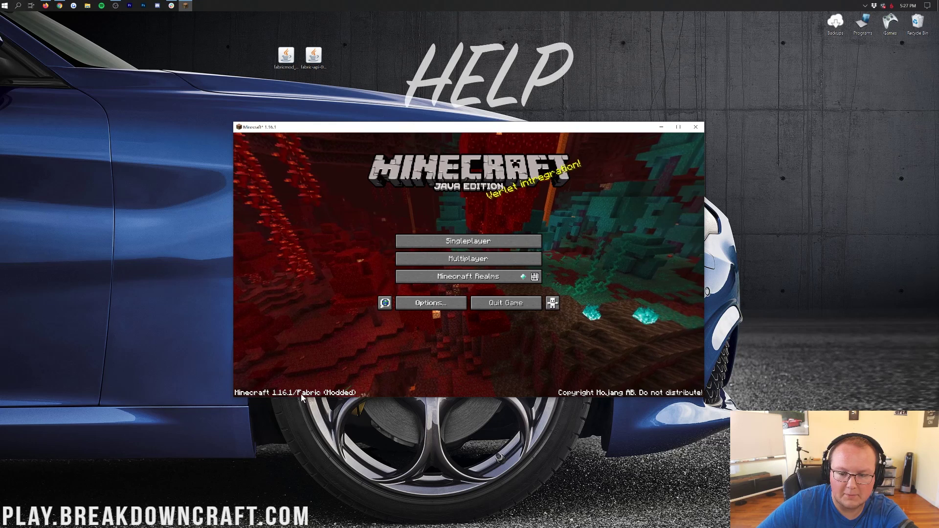
left_click(482, 259)
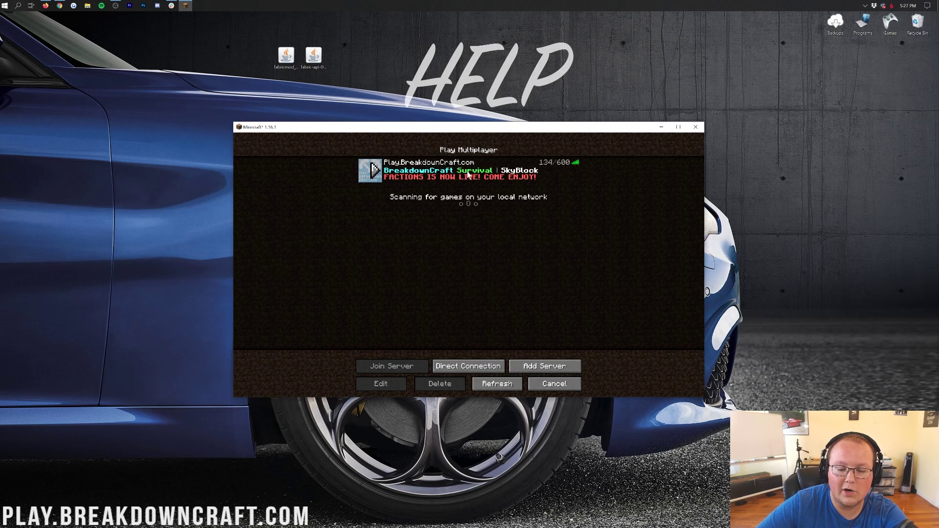
left_click(497, 383)
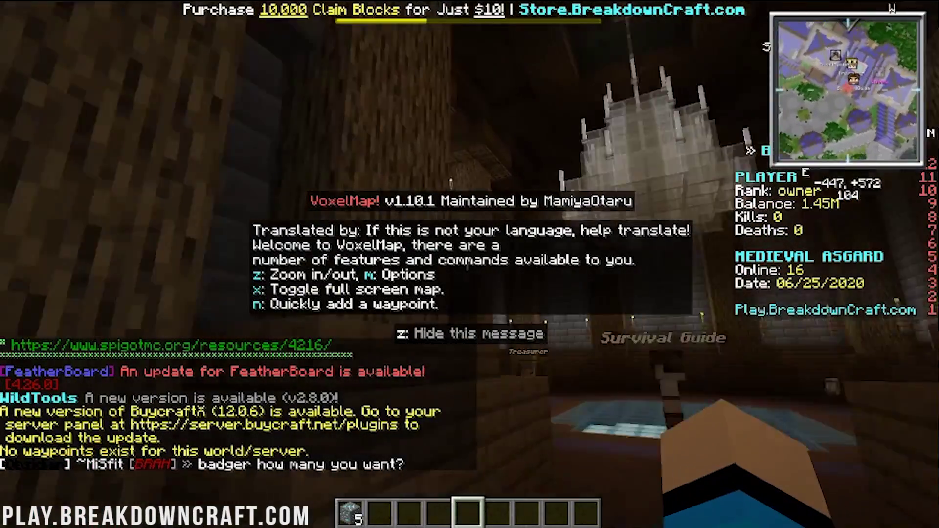
Hide the VoxelMap welcome message, zoom the minimap to 4.0x, and briefly open the VoxelMap options
key("t")
key("Escape")
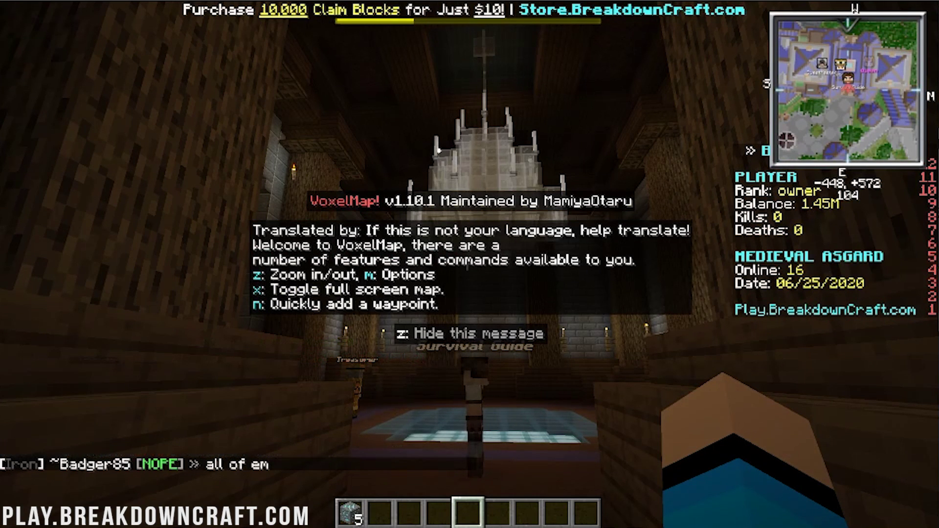
key("z")
key("z")
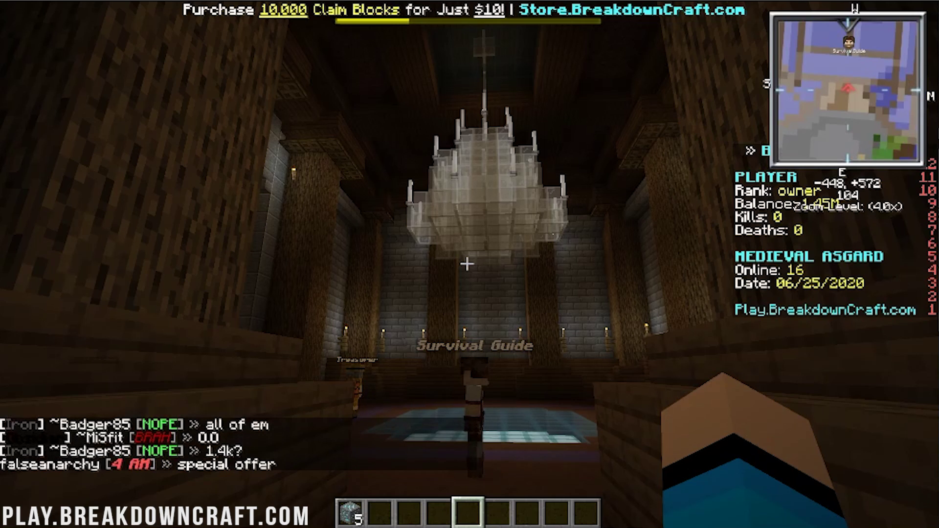
key("m")
key("m")
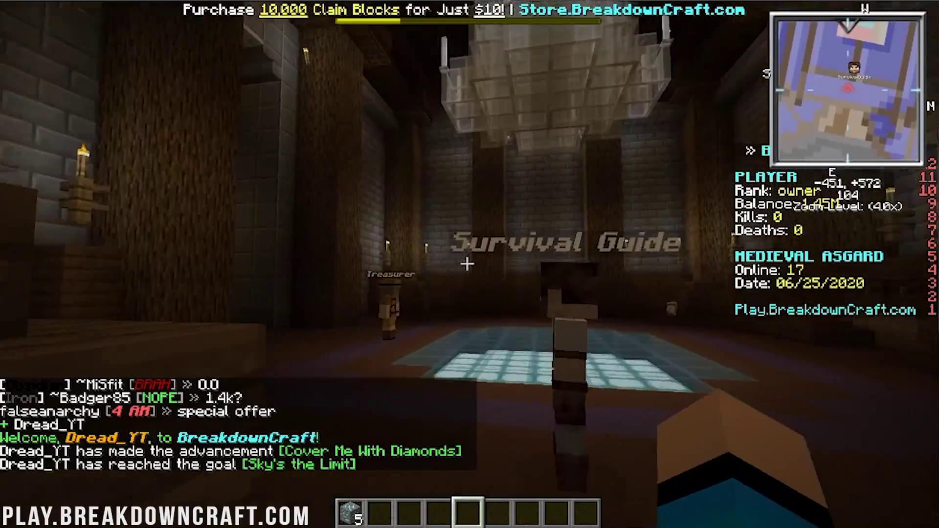
Walk out into the spawn courtyard and set the minimap zoom level to 0.5x
key("w")
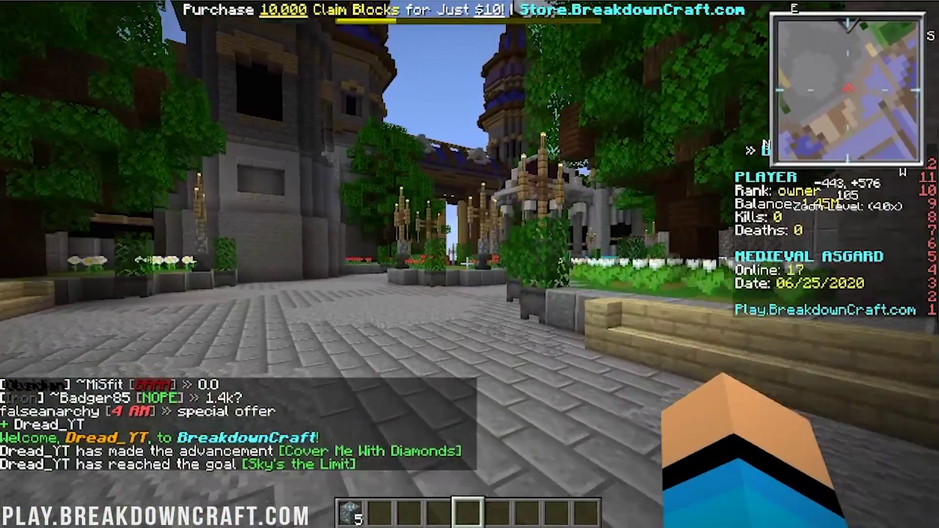
key("z")
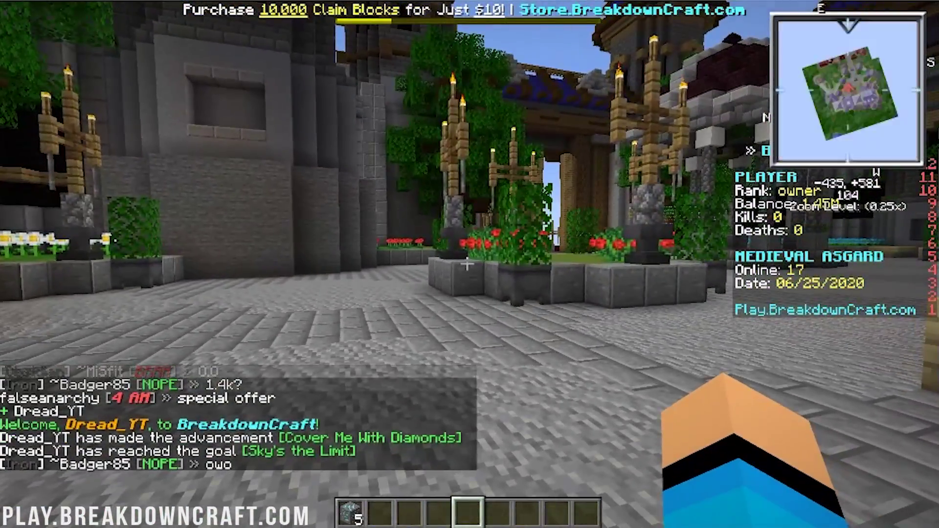
key("w")
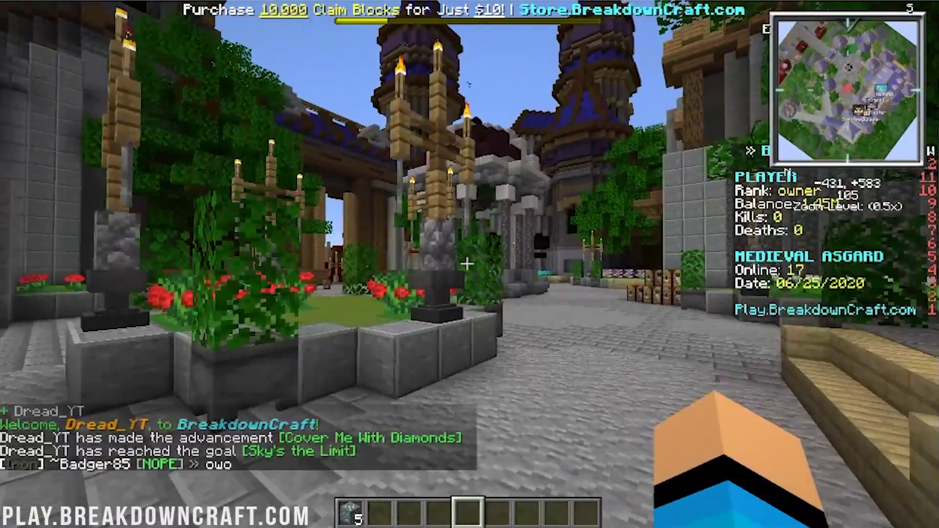
key("w")
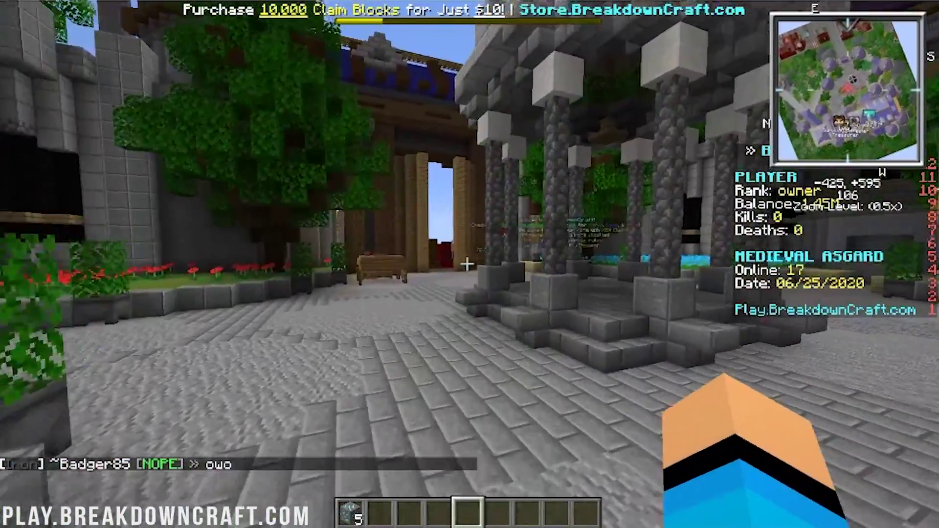
key("w")
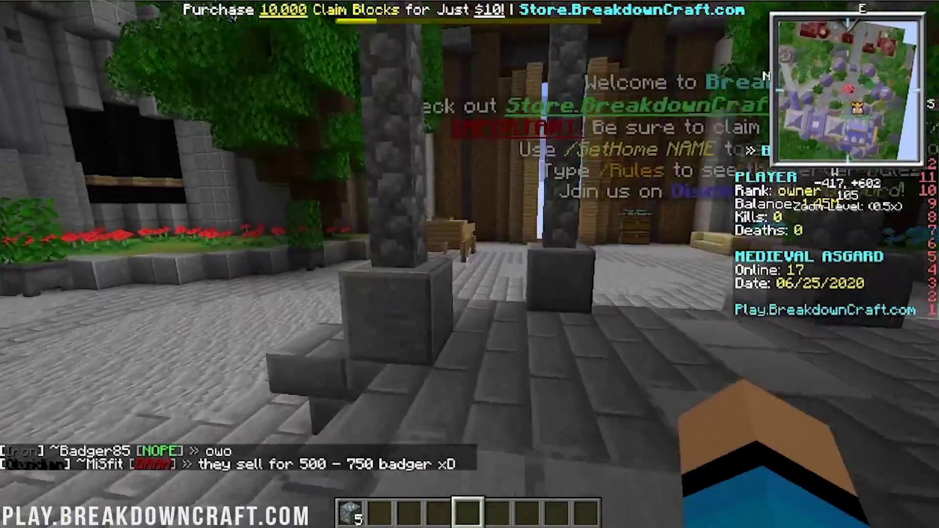
Walk east from the spawn courtyard through the tall gate and down the stairs toward the town square
key("w")
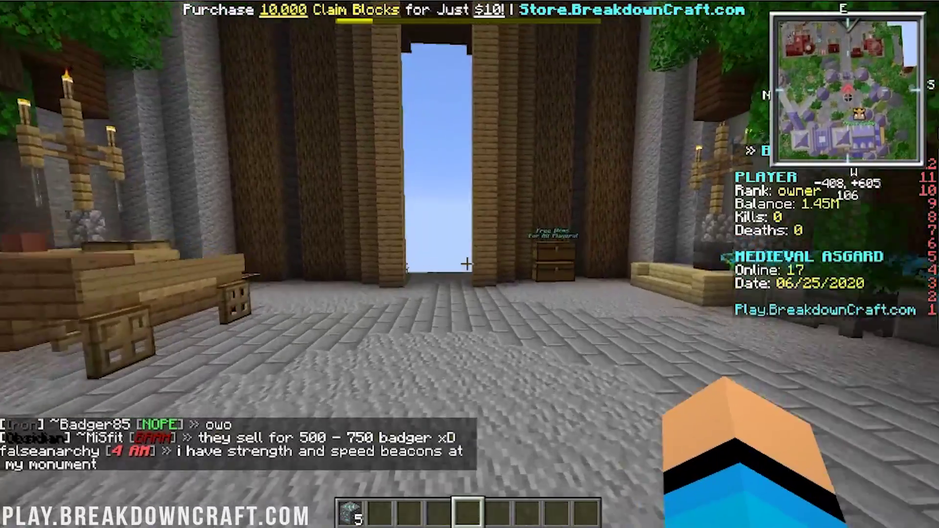
key("w")
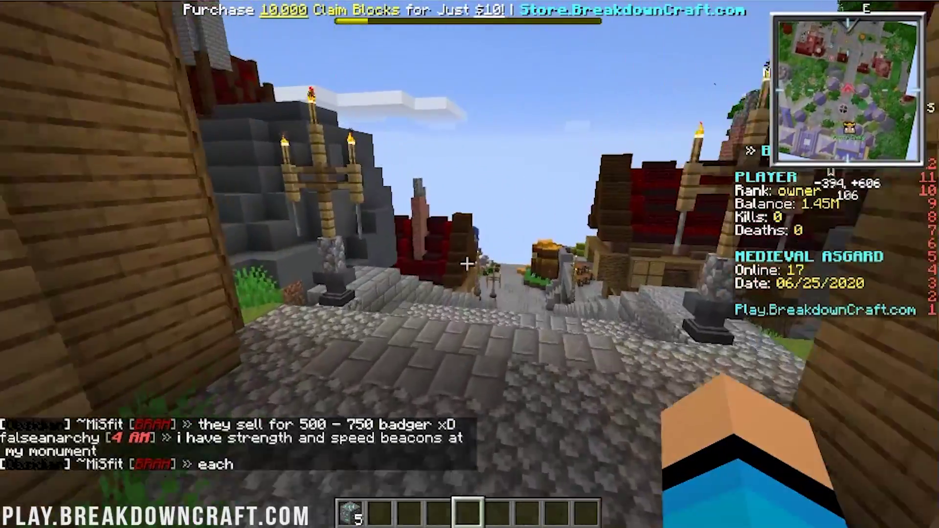
key("w")
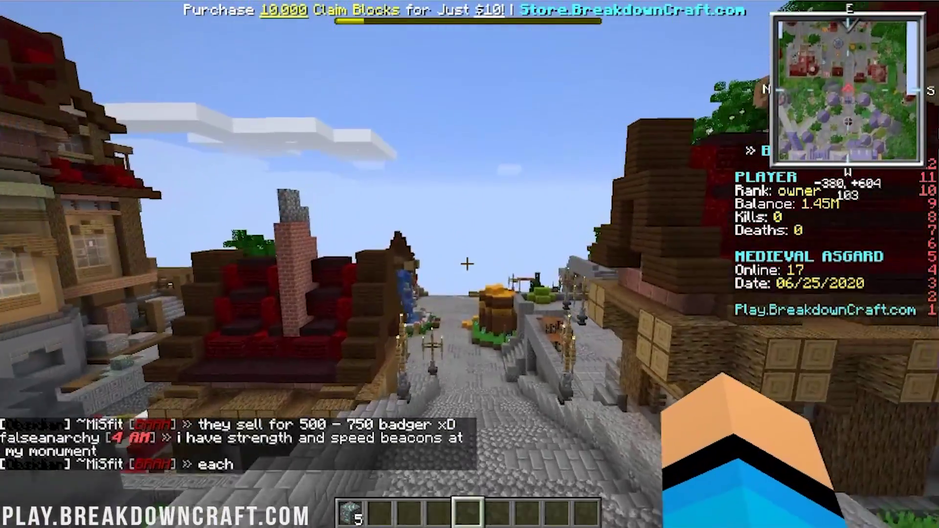
key("w")
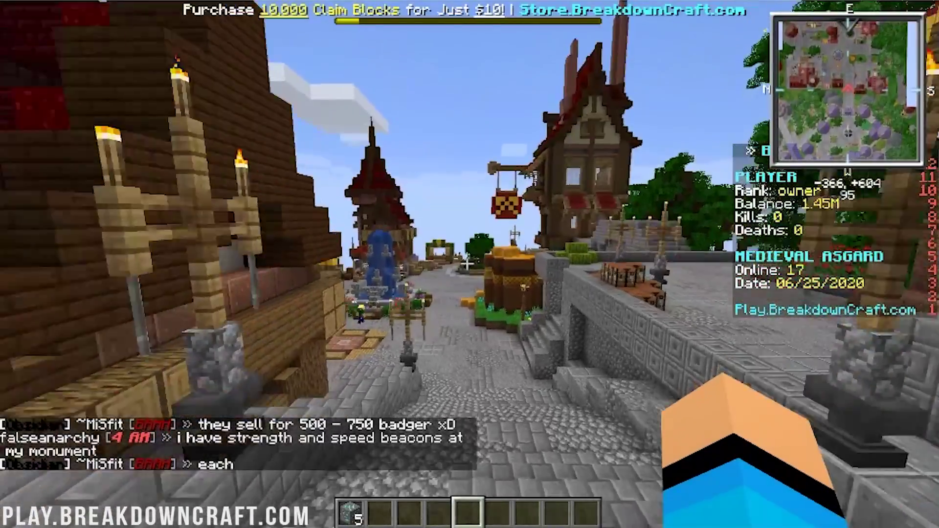
key("w")
Look over the spawn castle and town on VoxelMap's full-screen world map, and return to the game
key("m")
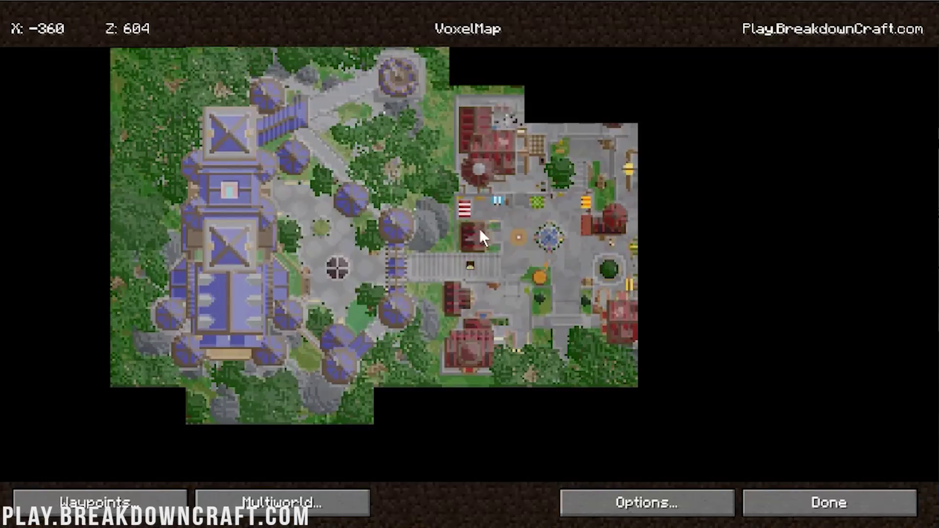
left_click_drag(479, 228, 389, 272)
key("Escape")
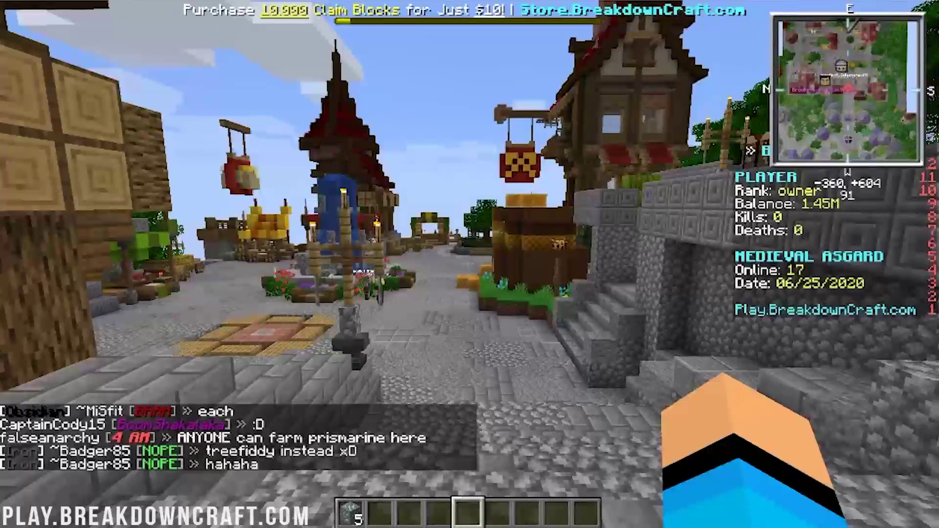
Warp to the shop area with /shop and view it together with the spawn area on the full-screen world map
type("w/shop")
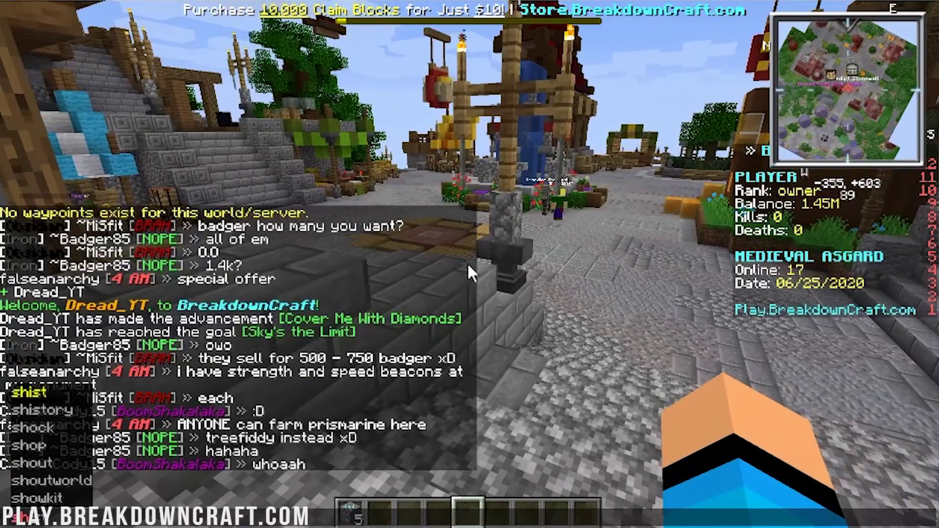
key("Return")
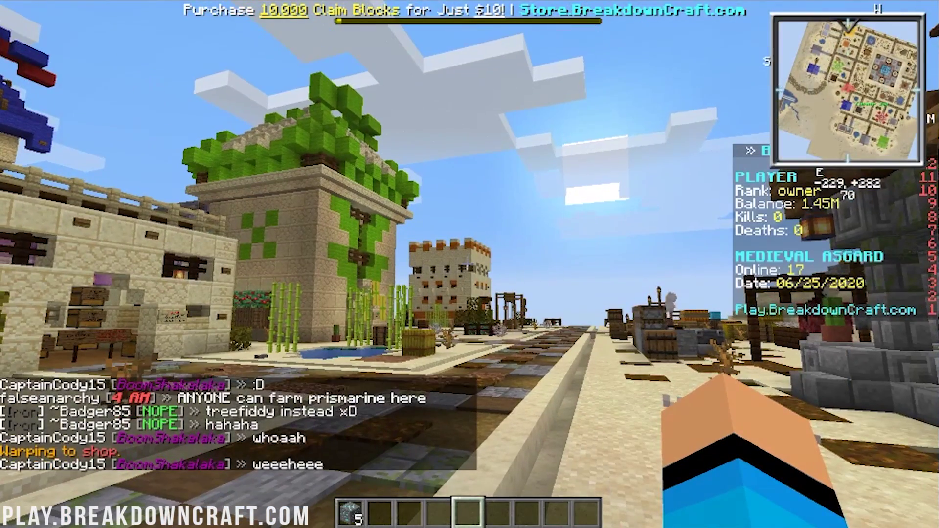
key("m")
scroll(458, 251, "down", 5)
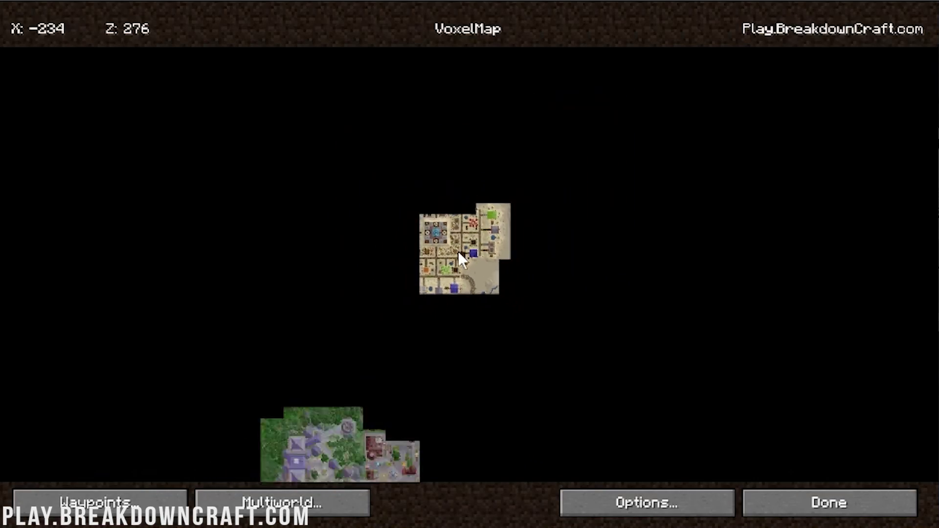
scroll(452, 251, "up", 4)
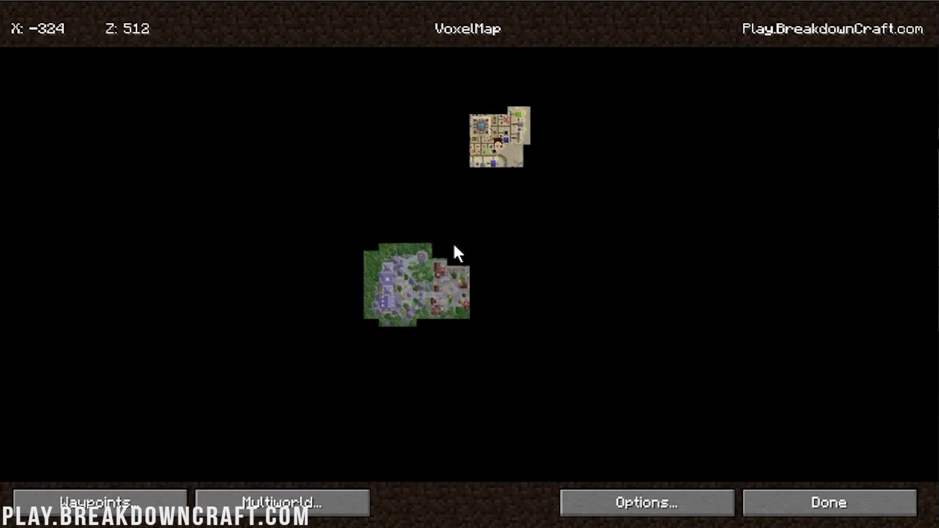
left_click(845, 509)
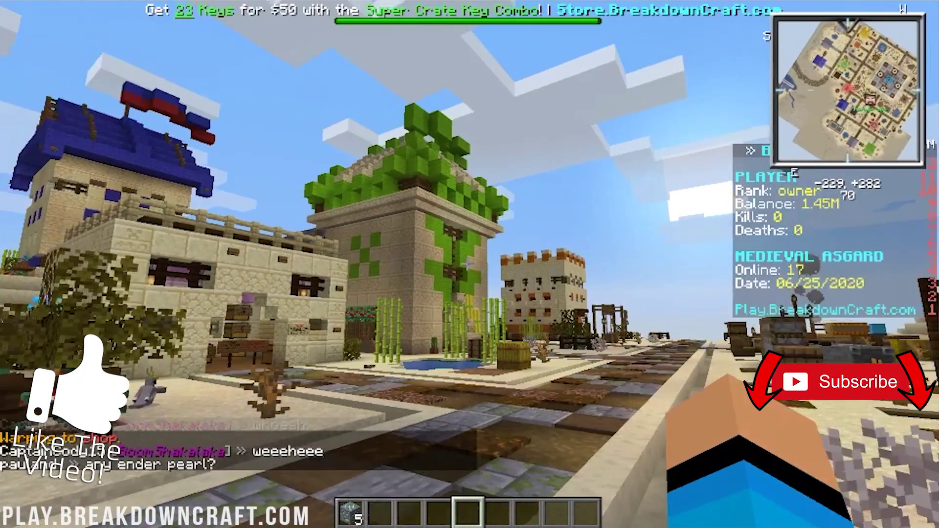
Walk west along the shop road, check the server's player list on the way, and cross the raised crate platform
key("w")
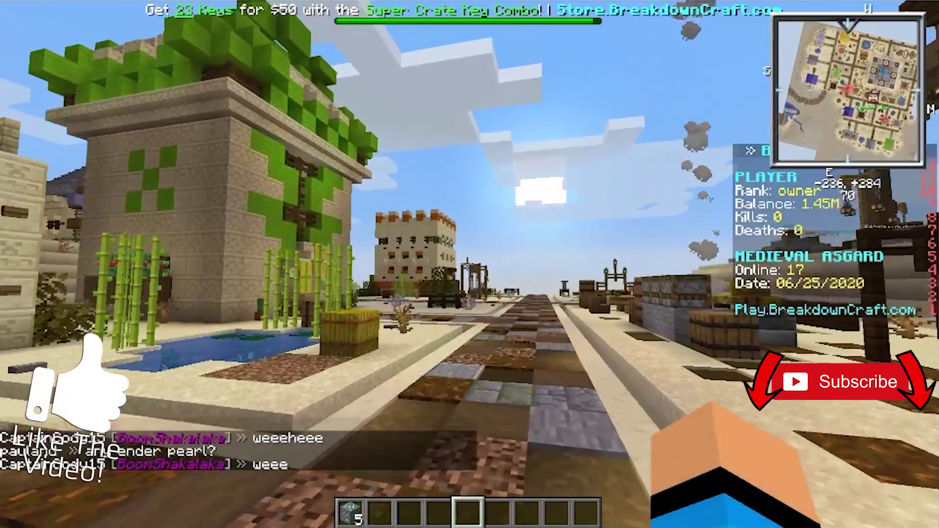
key("Tab")
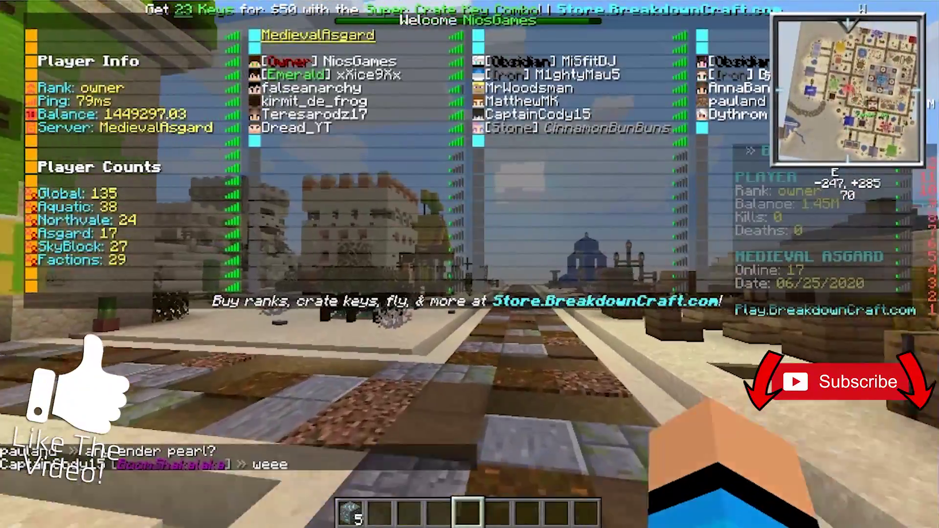
key("w")
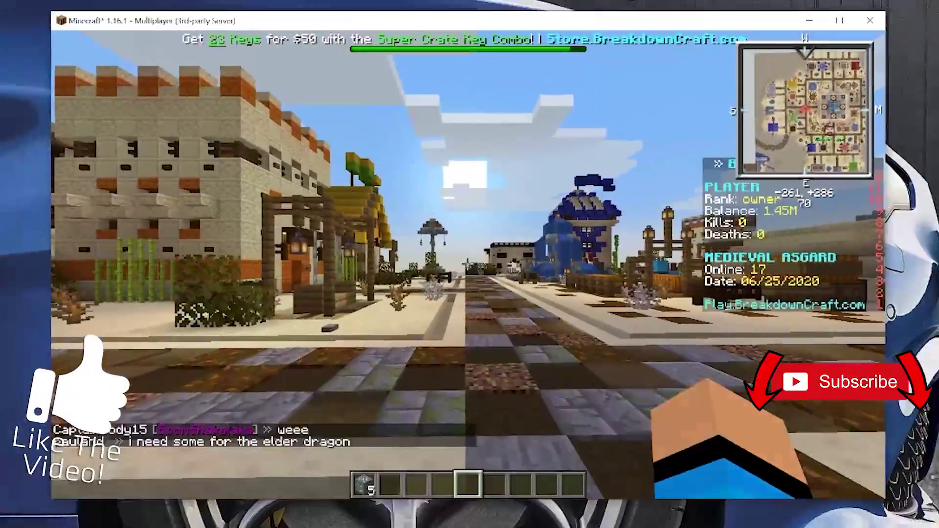
key("w")
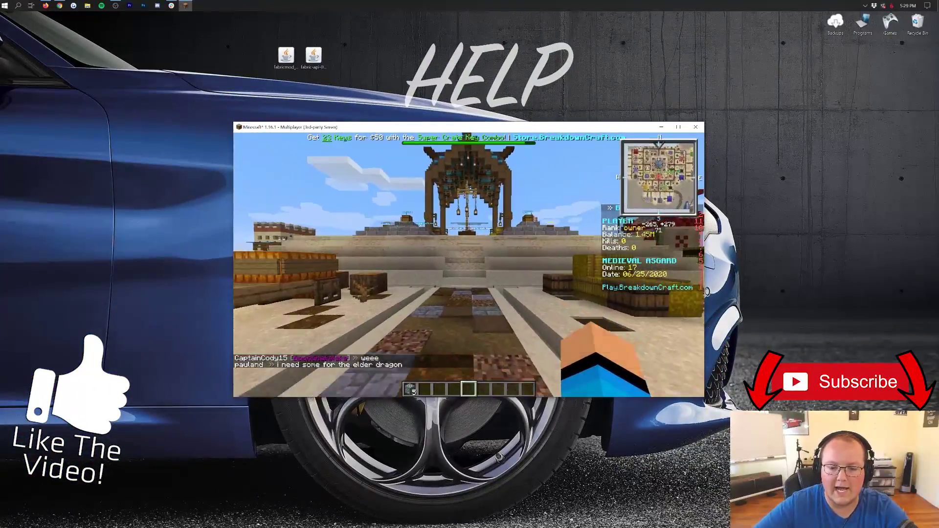
key("w")
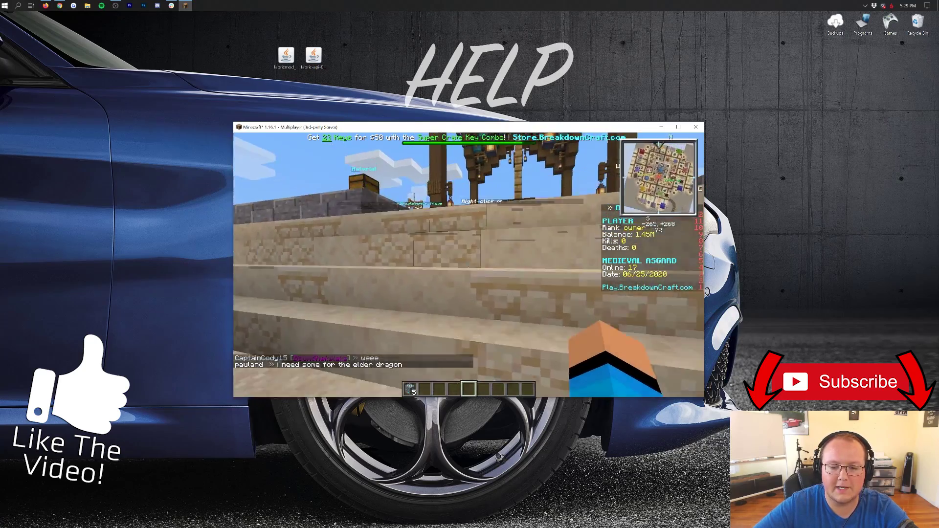
key("w")
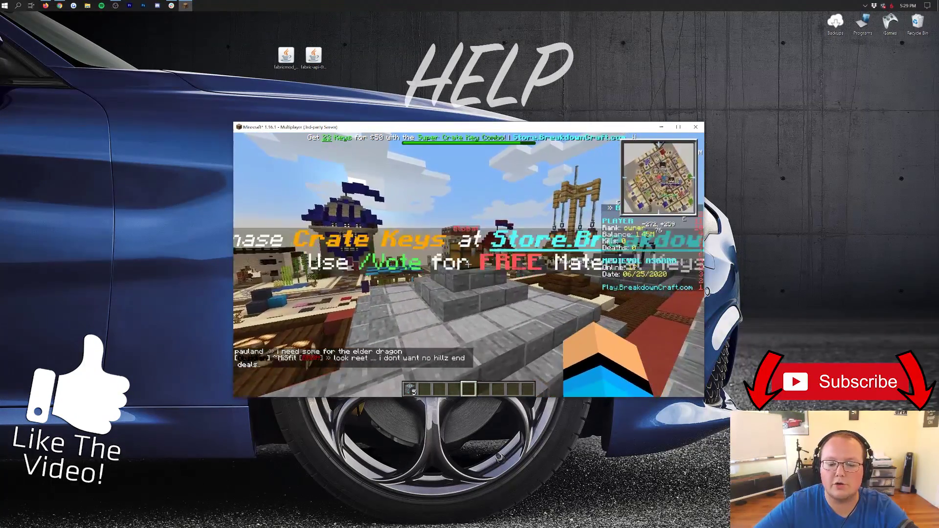
key("w")
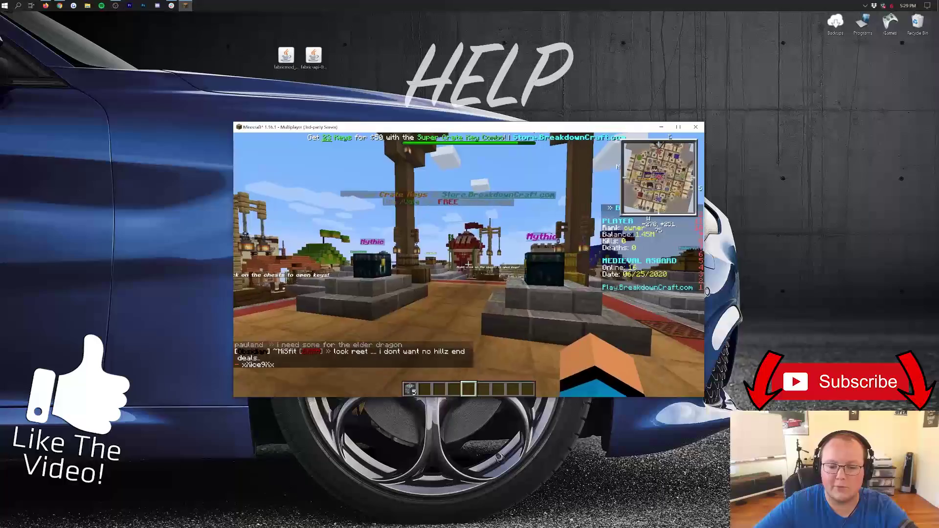
key("w")
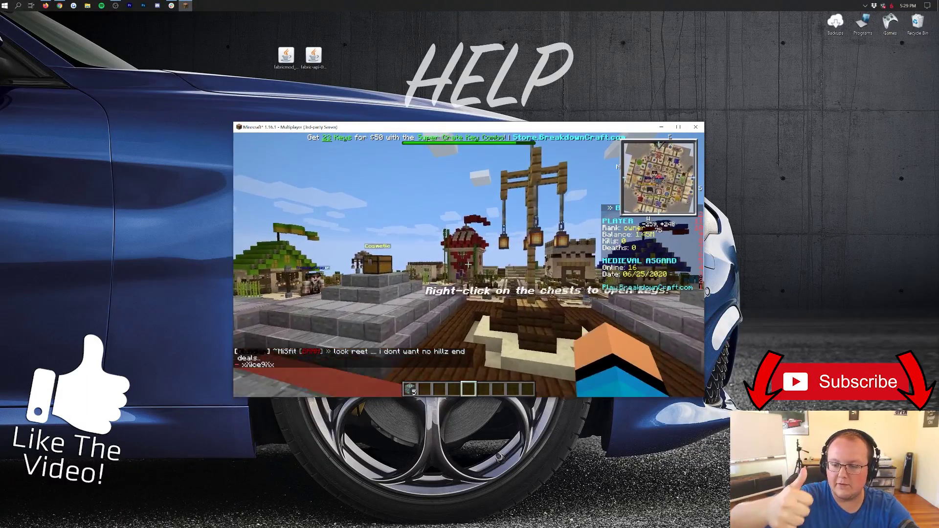
Open the full-screen world map and zoom in on the shop district around the crate platform
key("m")
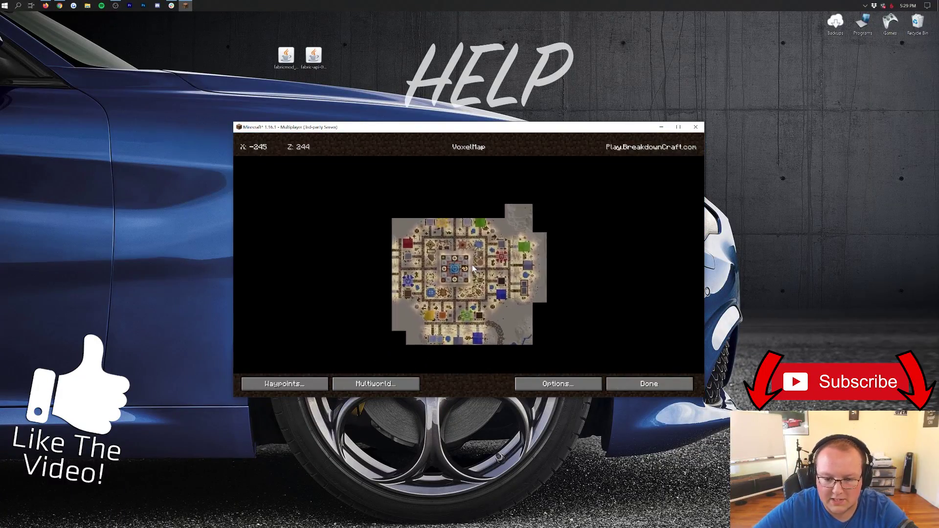
scroll(471, 265, "up", 1)
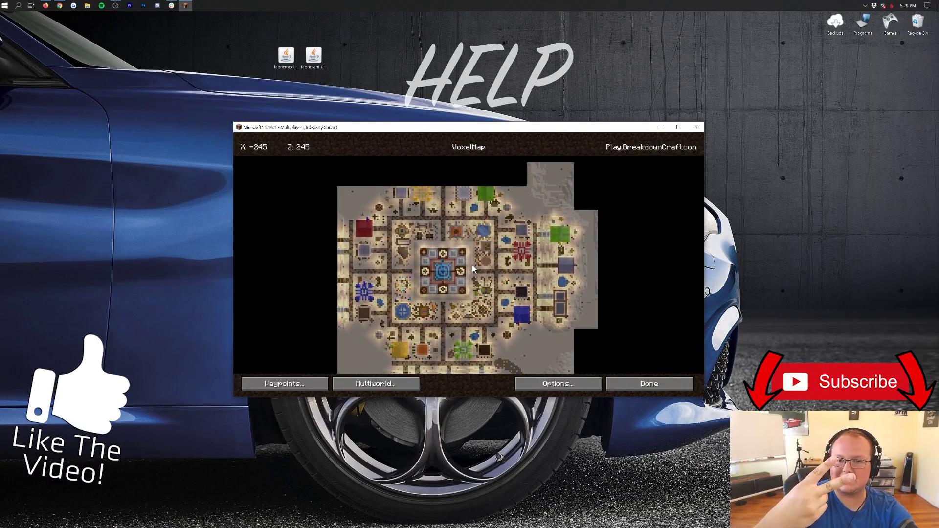